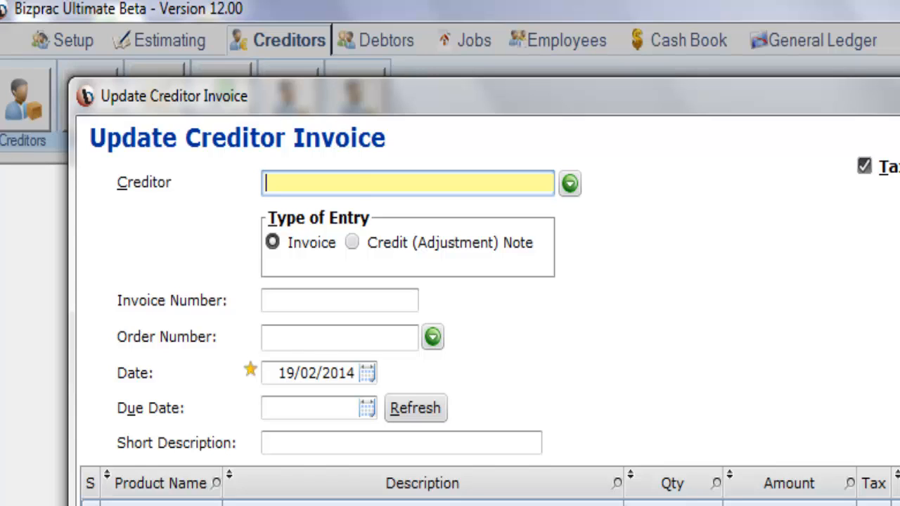
- Choose Hardware King as the creditor for the invoice from the creditor list
type("H")
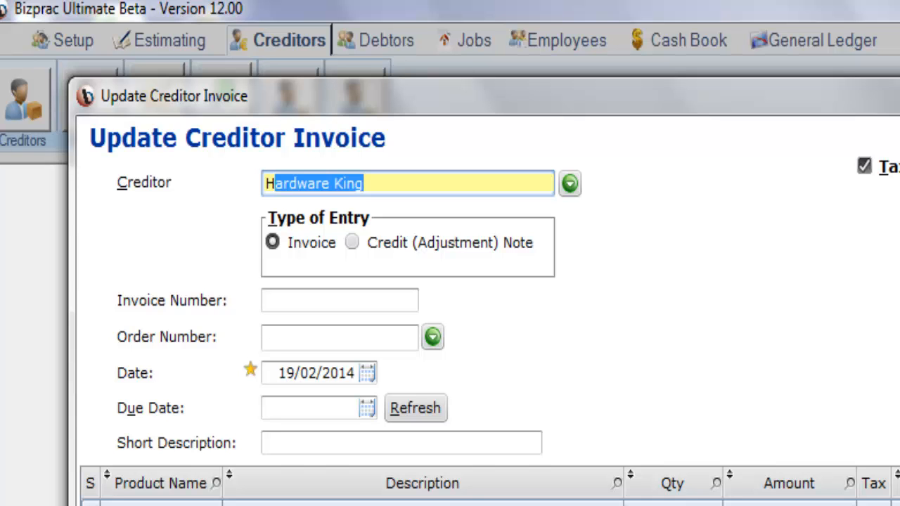
type("y")
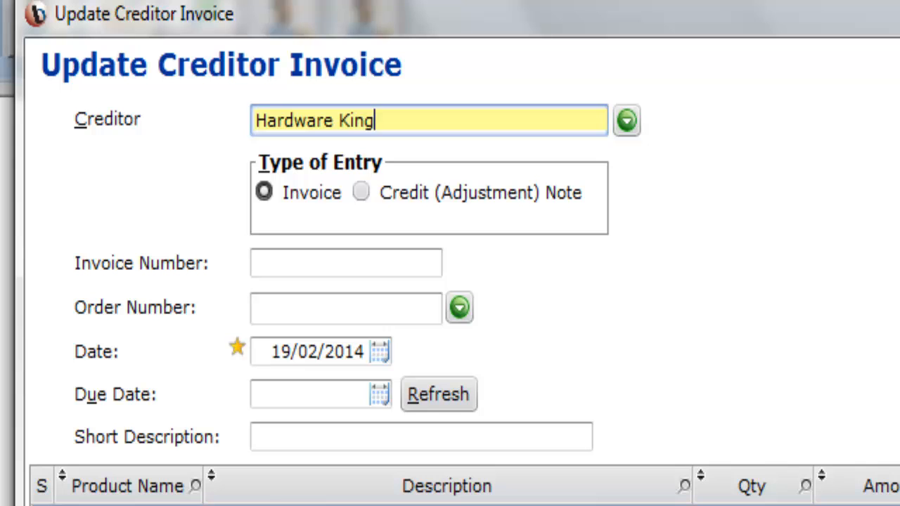
key("Return")
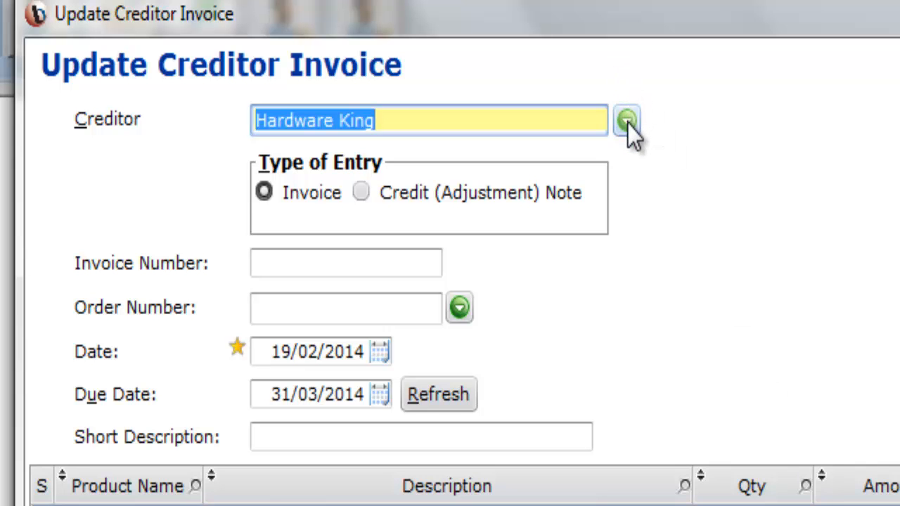
left_click(627, 123)
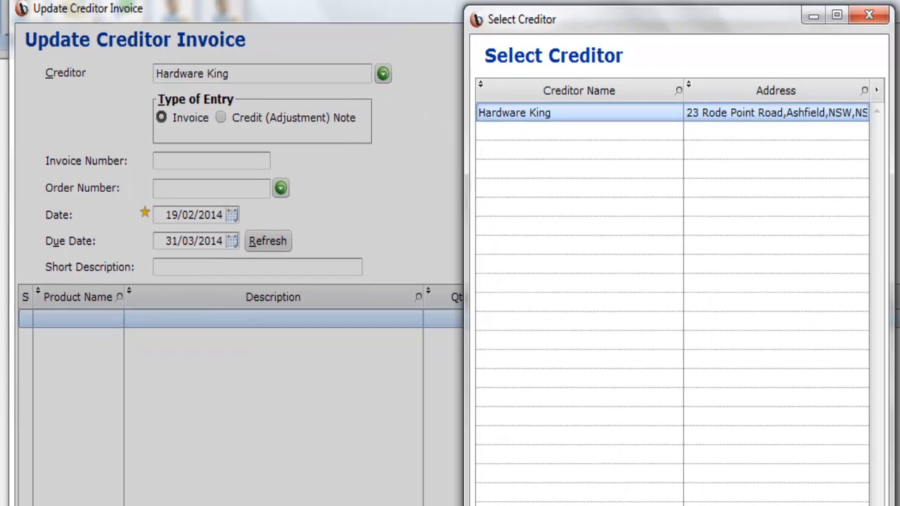
key("Return")
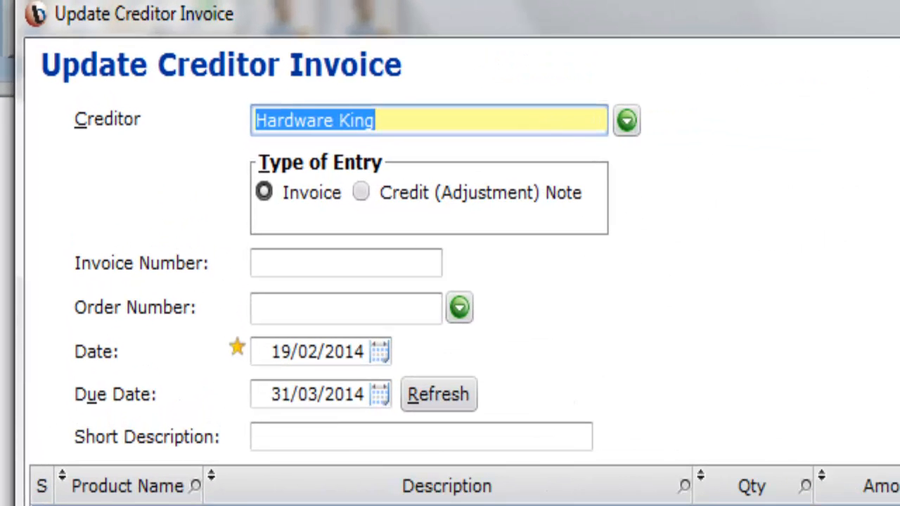
- Set the type of entry to Invoice
key("Tab")
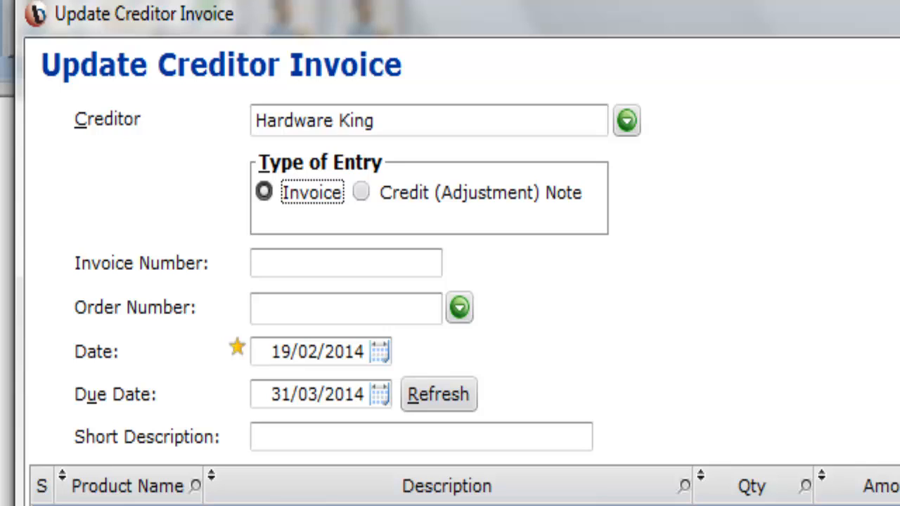
key("Right")
key("Left")
key("Tab")
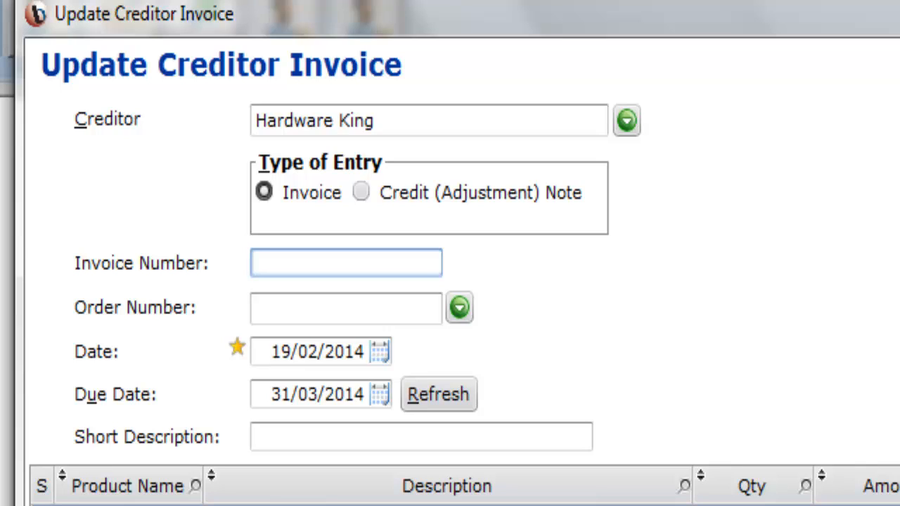
- Try 3232 as the invoice number, agree to change the duplicate, and set it to 4355
type("3232")
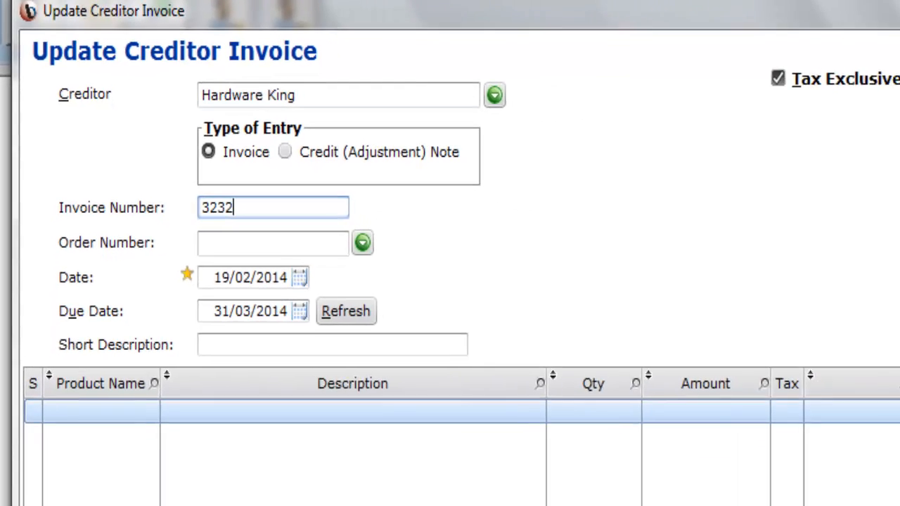
key("Tab")
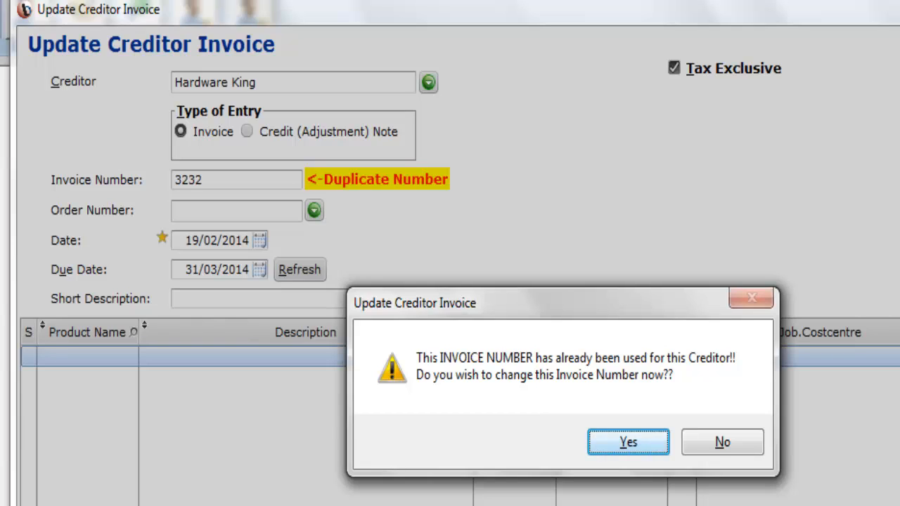
key("Return")
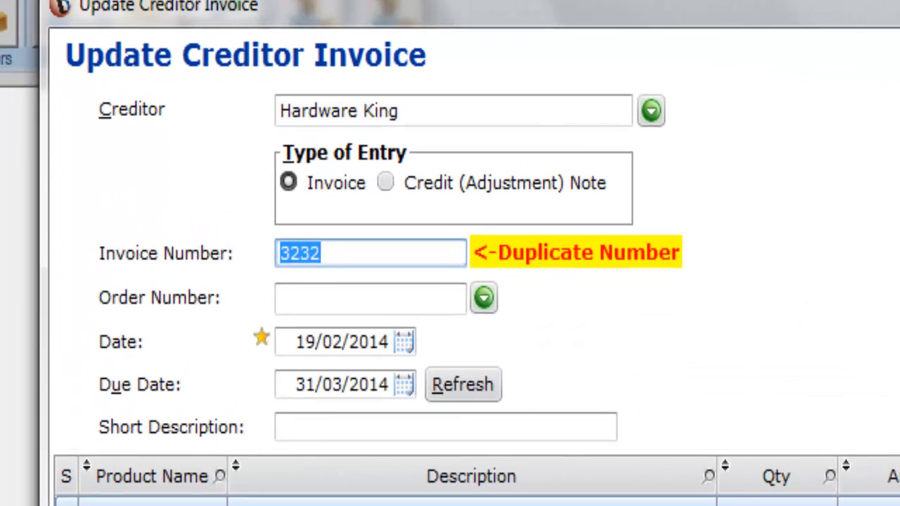
type("4355")
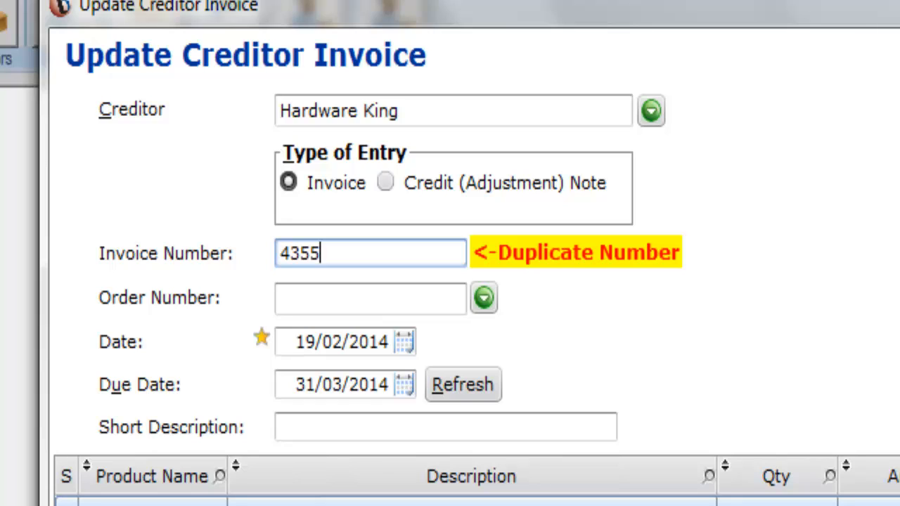
key("Tab")
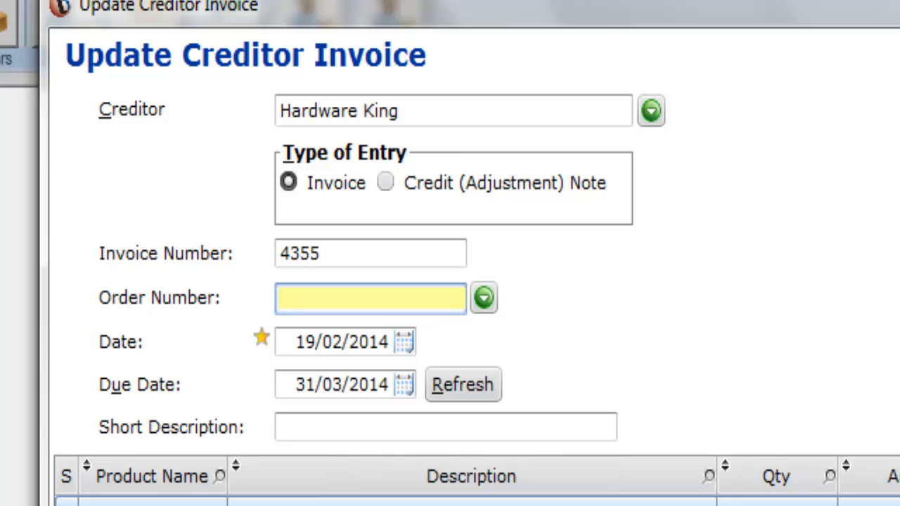
- Try to look up the creditor's order by its number, cancel the order selection and clear the order number
type("1")
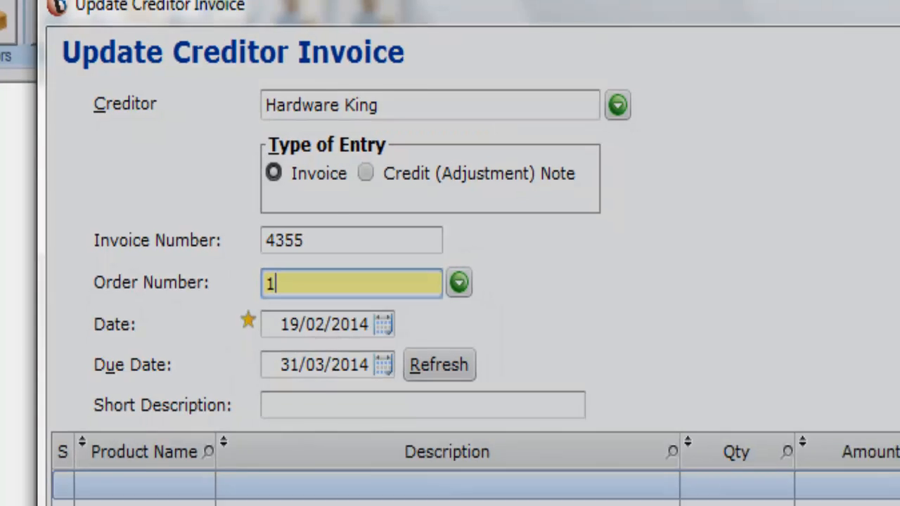
key("Tab")
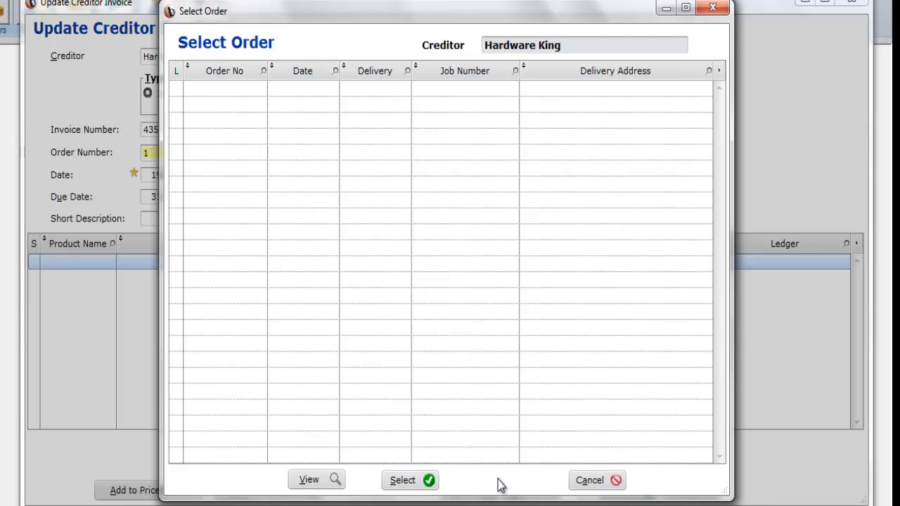
left_click(597, 481)
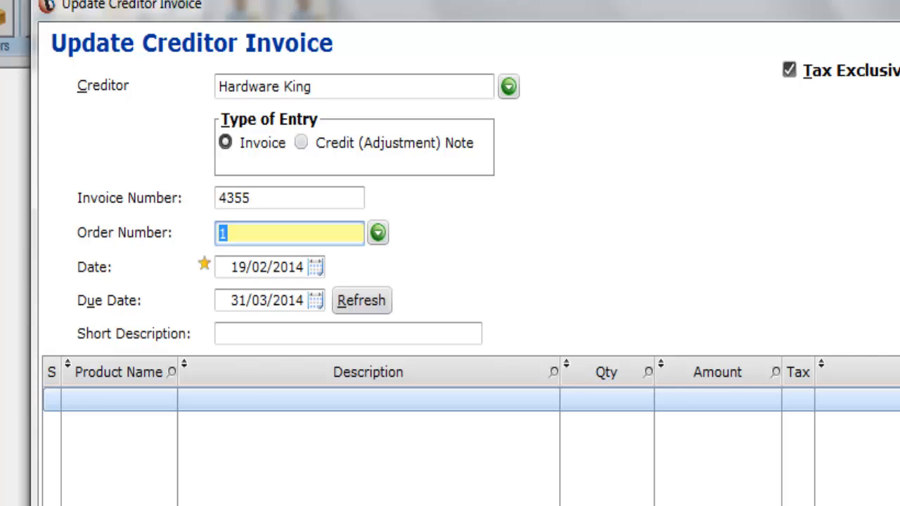
key("BackSpace")
- Adjust the invoice date in the calendar by single days and confirm 19/02/2014
key("Tab")
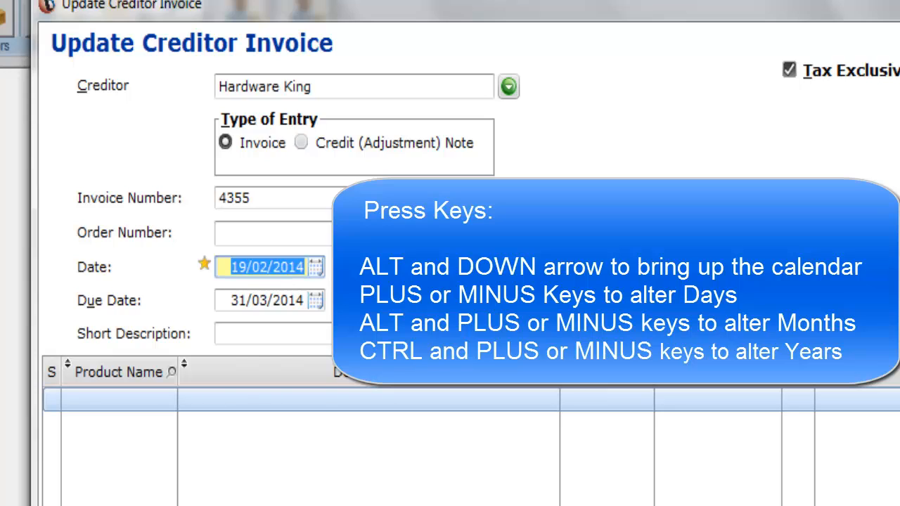
key("alt+Down")
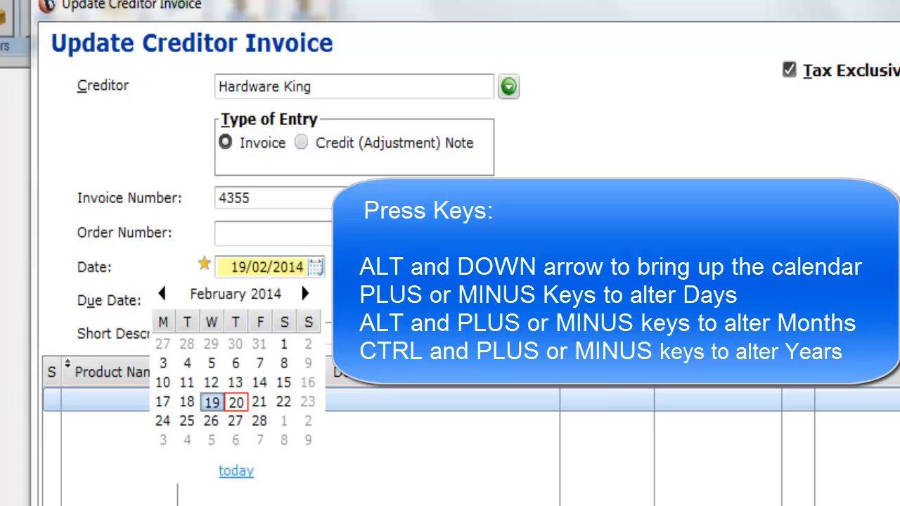
key("minus")
key("plus")
key("minus")
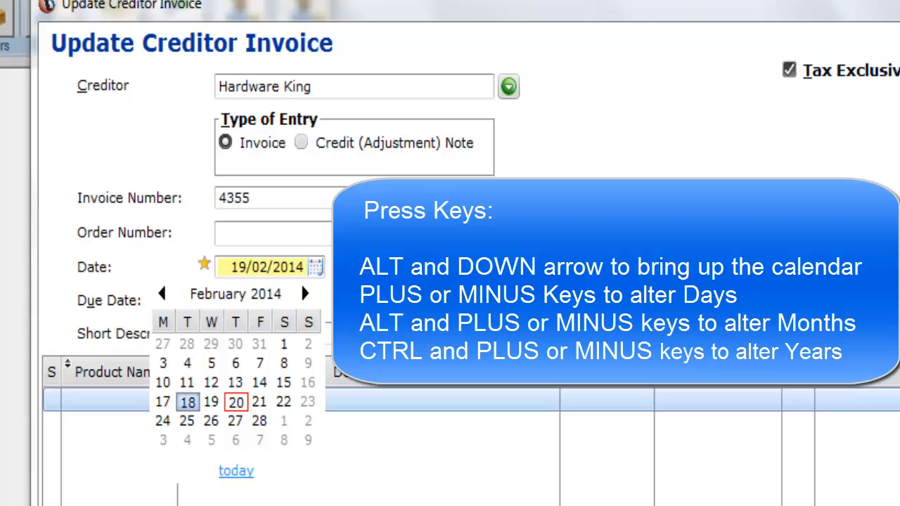
key("plus")
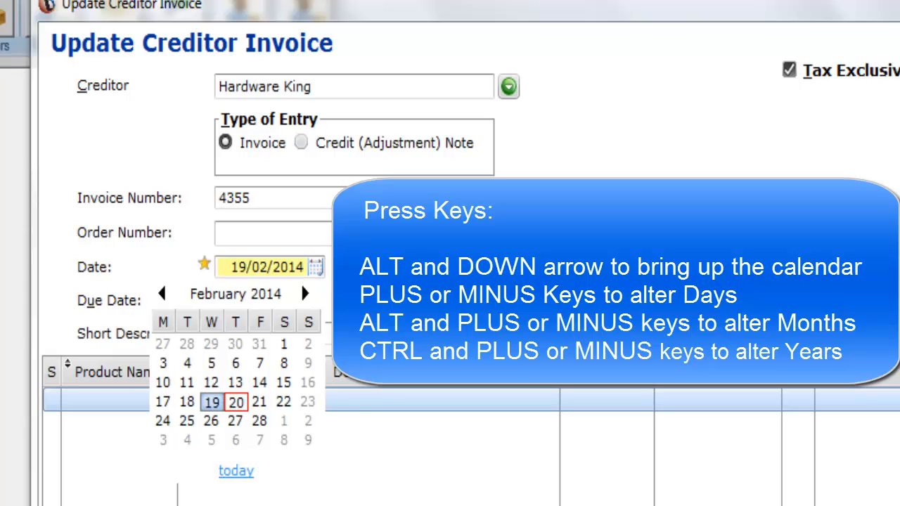
key("Return")
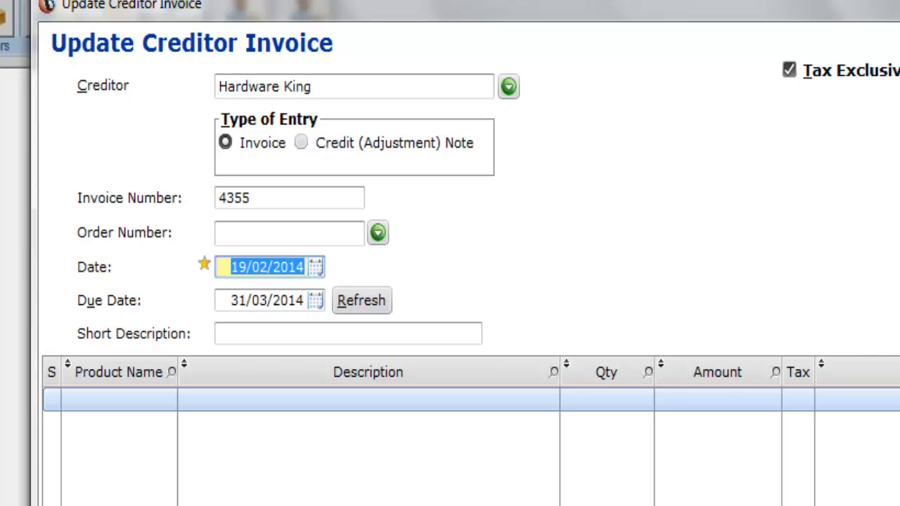
- Keep the due date and enter "Timber Invoice" as the short description
key("Tab")
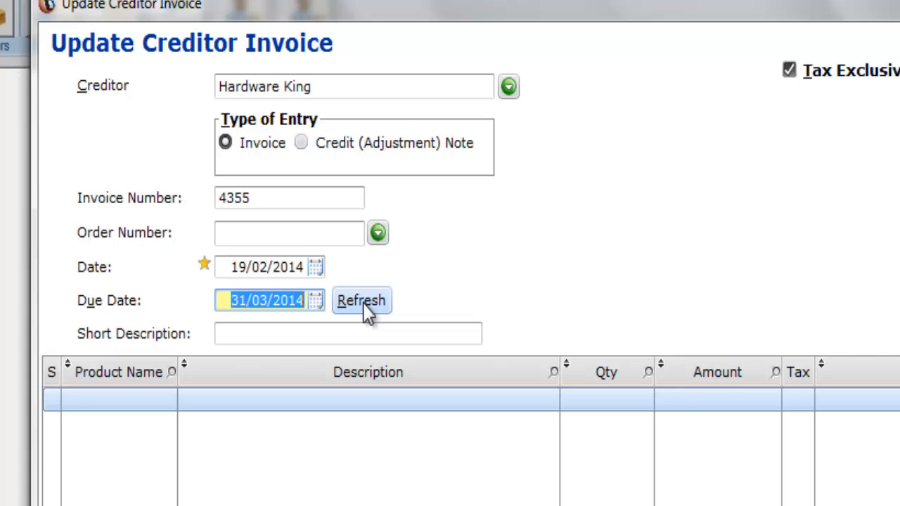
key("Tab")
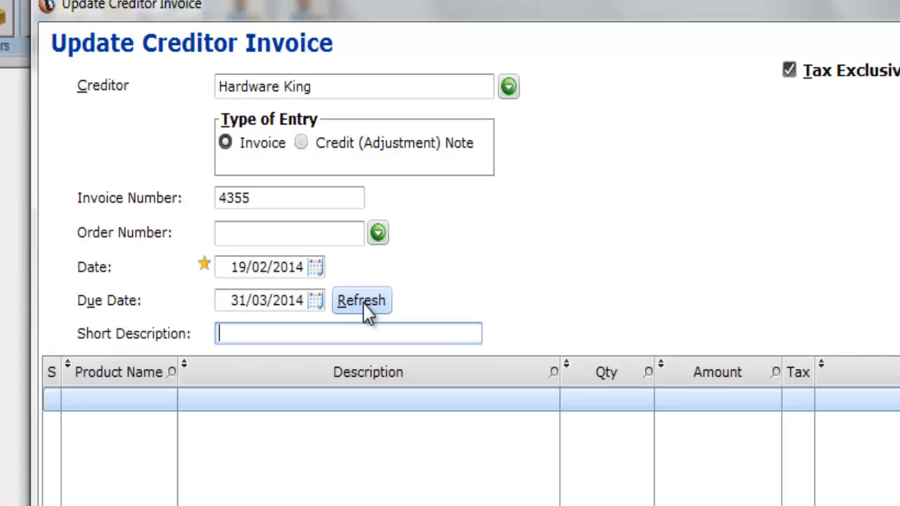
type("Timber Invoice")
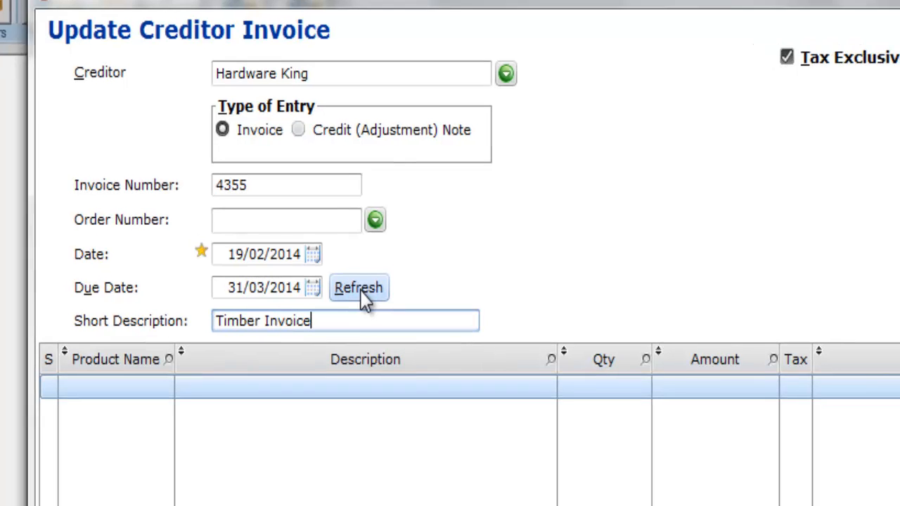
key("Tab")
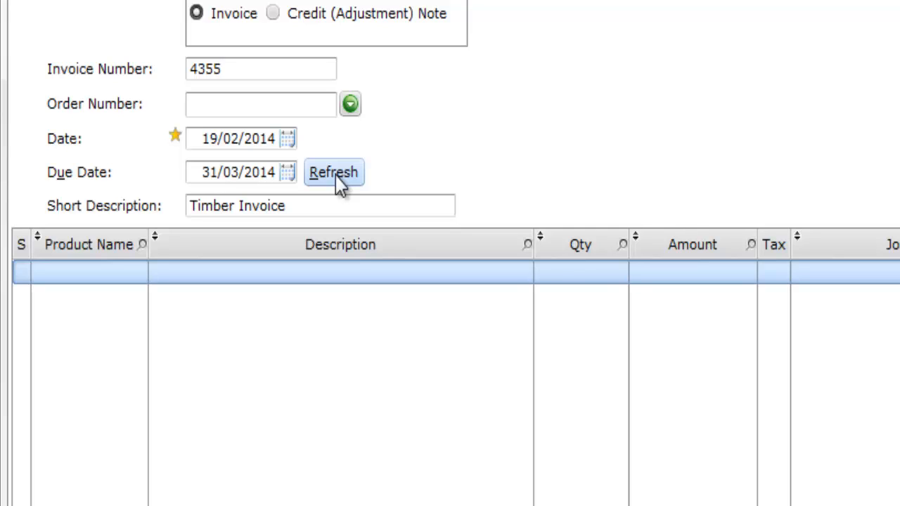
- Add a line item without a product name, described as "Timber Pine 70x35"
key("Return")
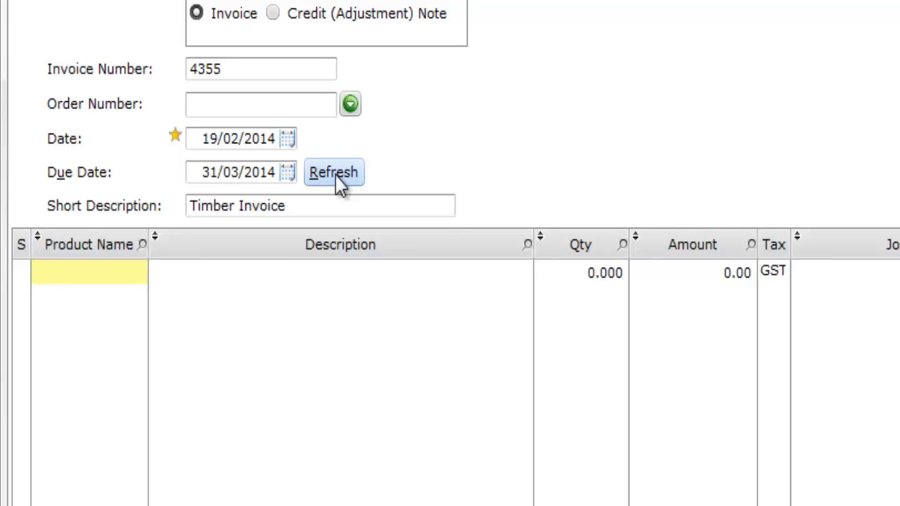
key("Tab")
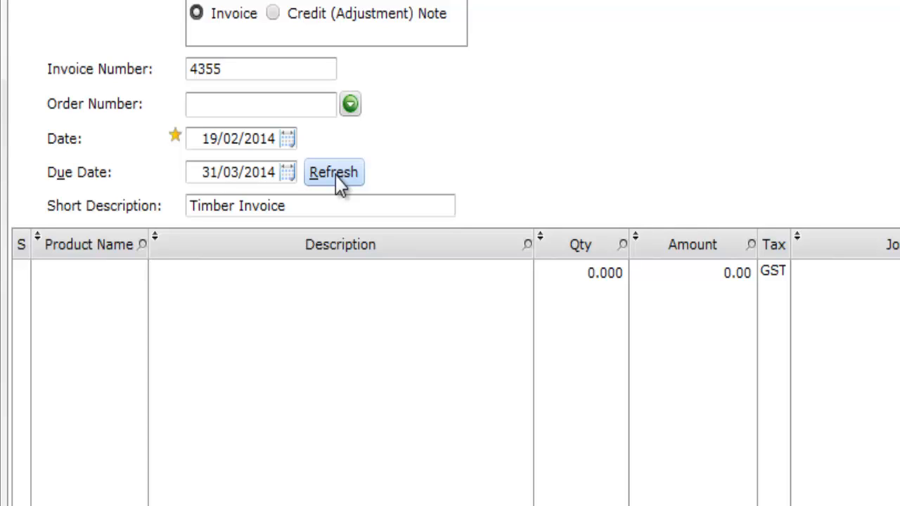
type("Timber Pine")
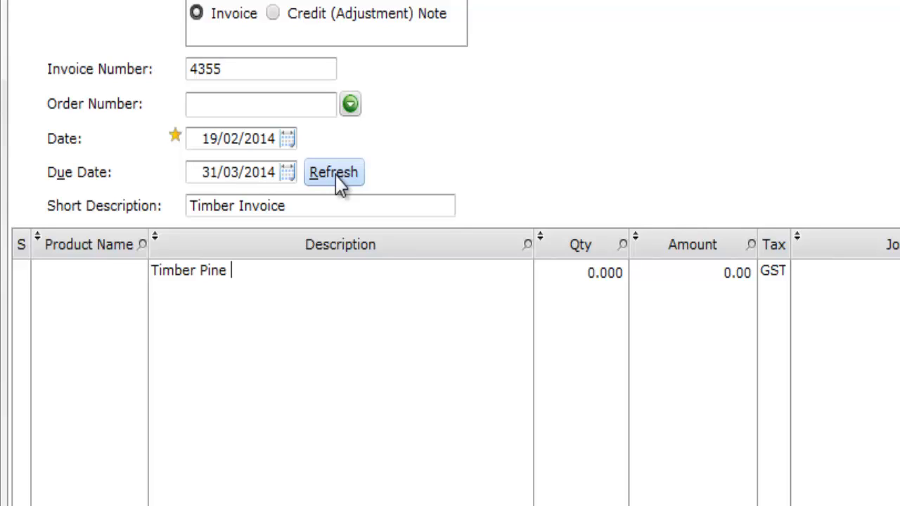
type("70x35")
key("Tab")
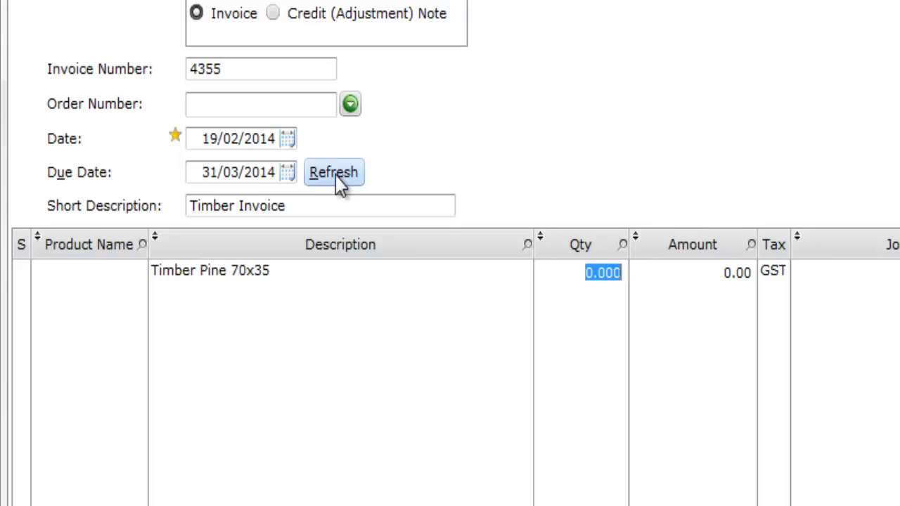
- Set the timber line's quantity to 10 and its amount to 75
type("10")
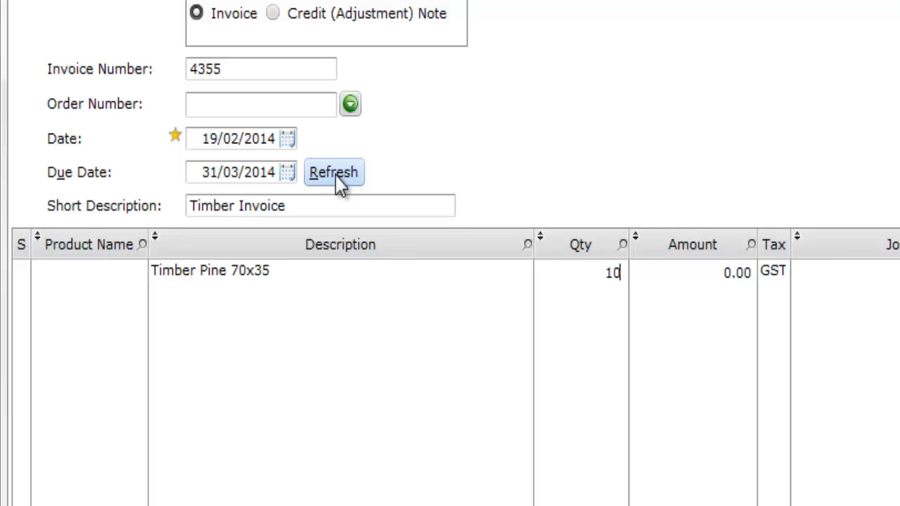
key("Tab")
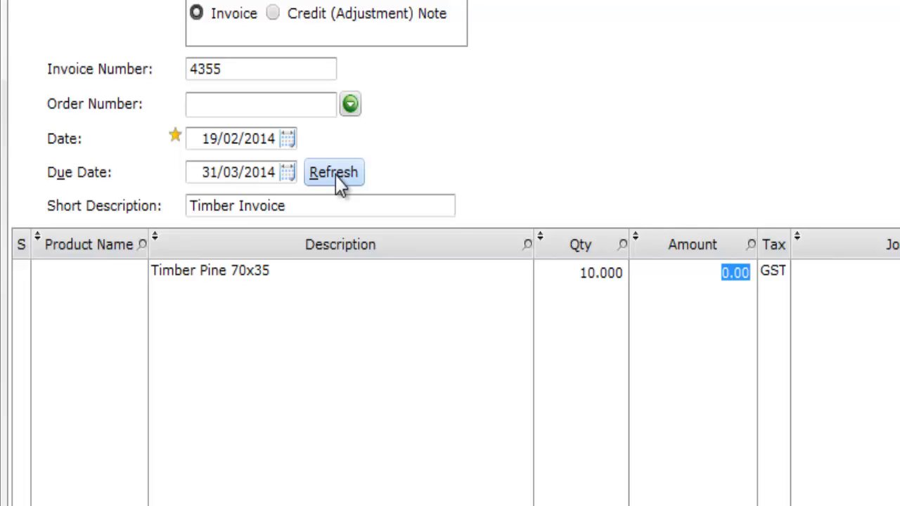
type("75")
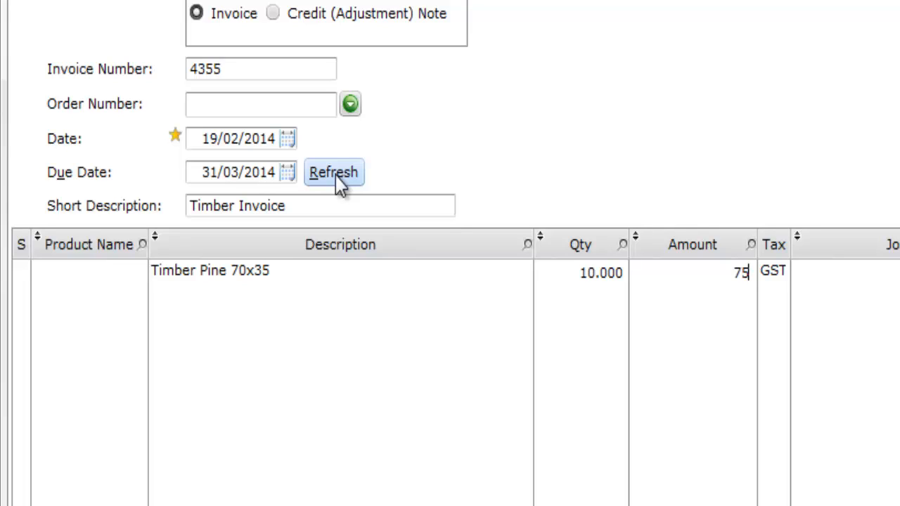
key("Tab")
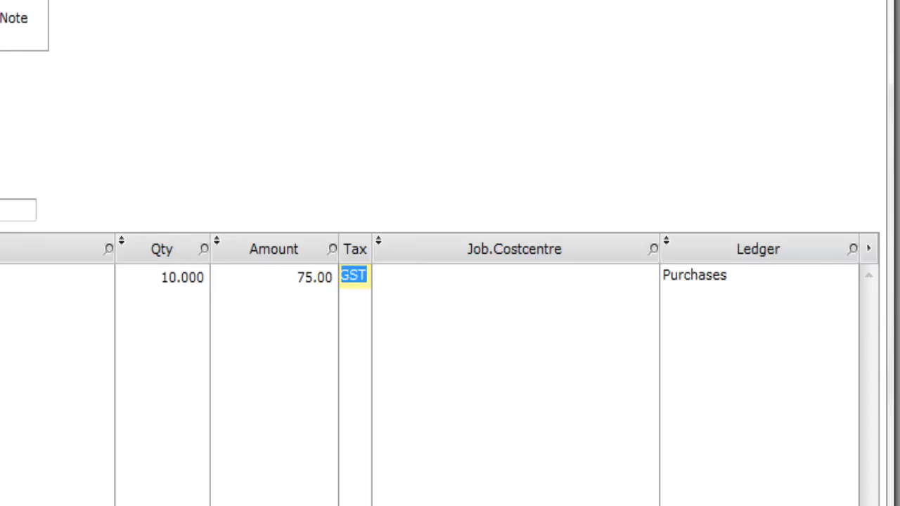
- Keep the GST tax code on the timber line and pick job 444 Burn from the job list
key("Tab")
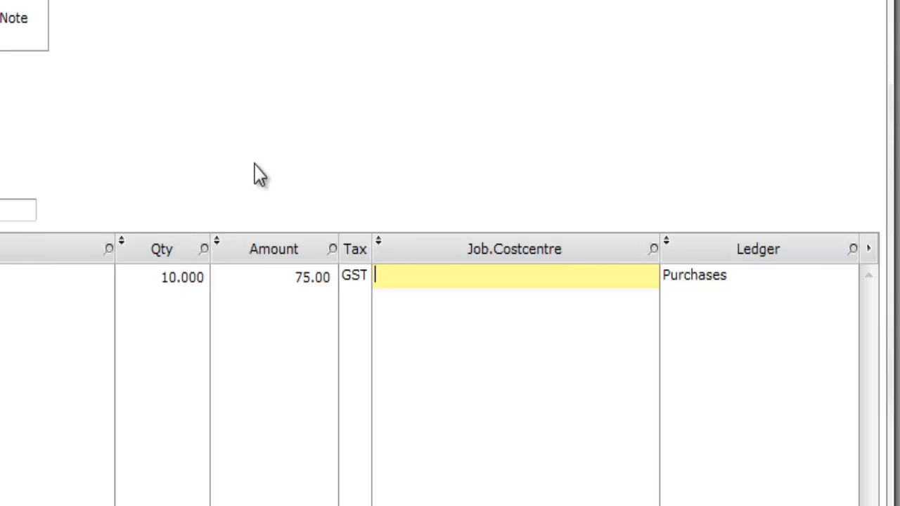
type("4")
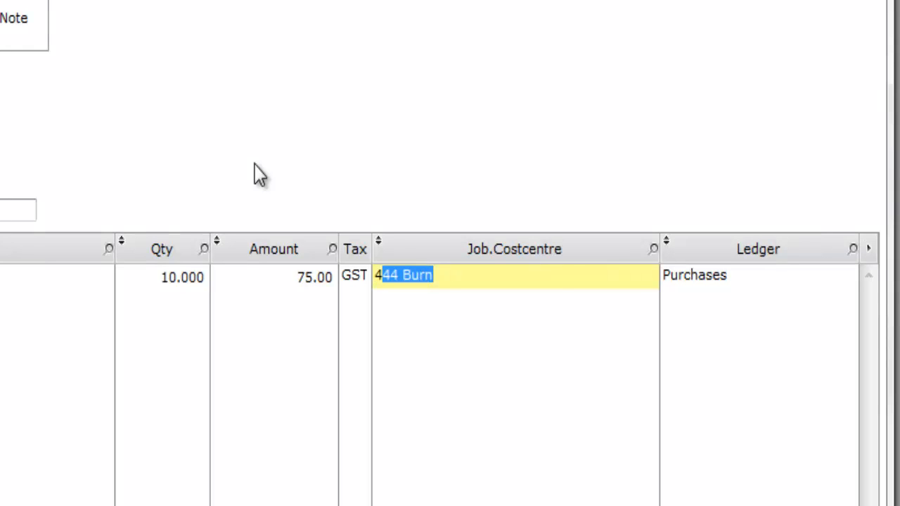
type("45")
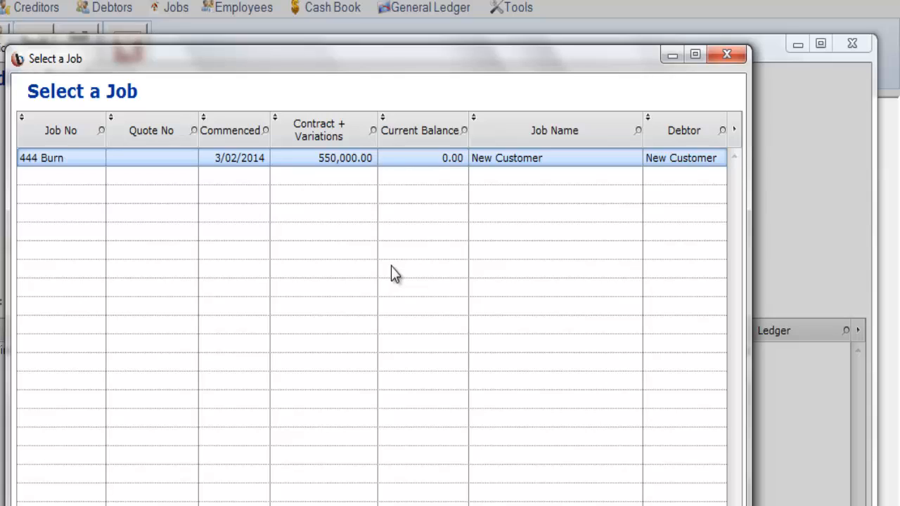
key("Return")
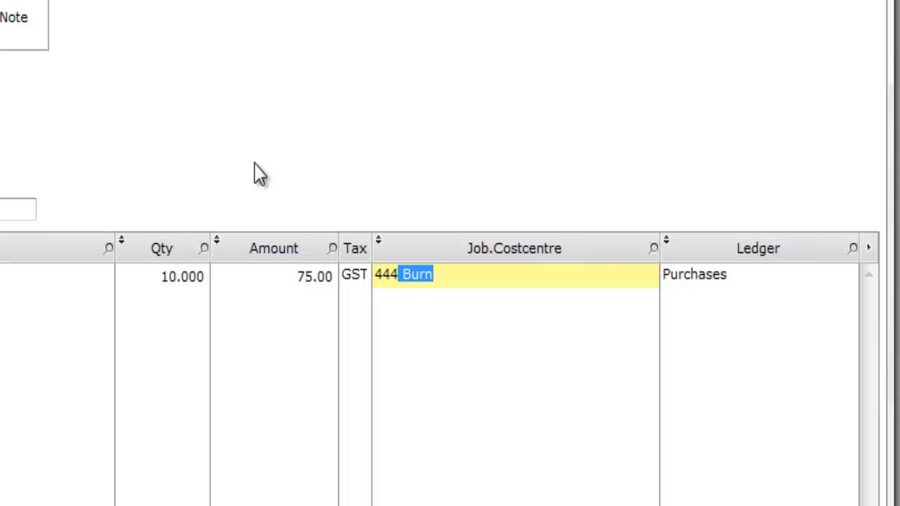
- Complete the line's job allocation with the Timber cost centre, picked from the cost centre list of job 444 Burn
type(".")
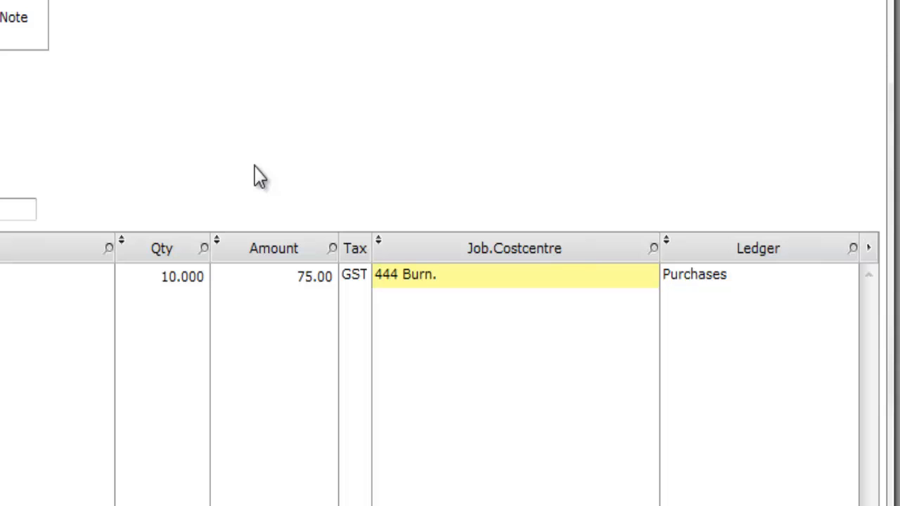
type("T")
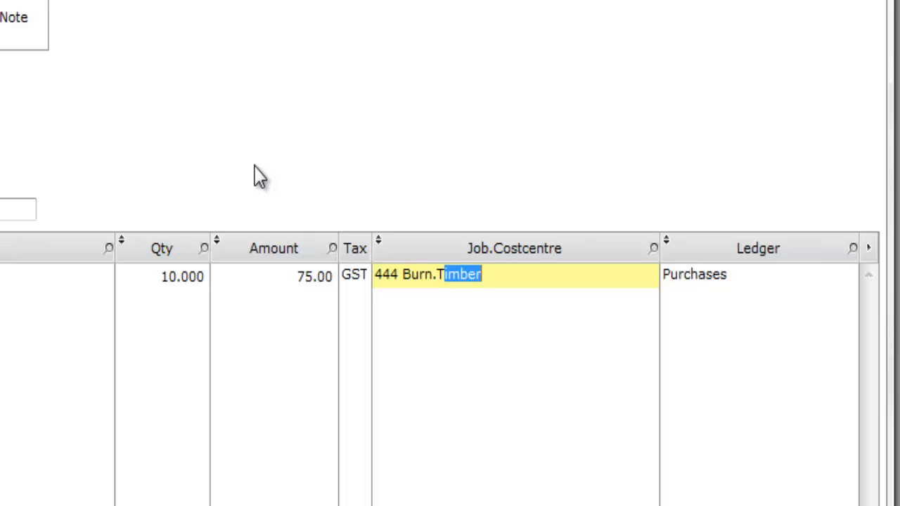
type("h")
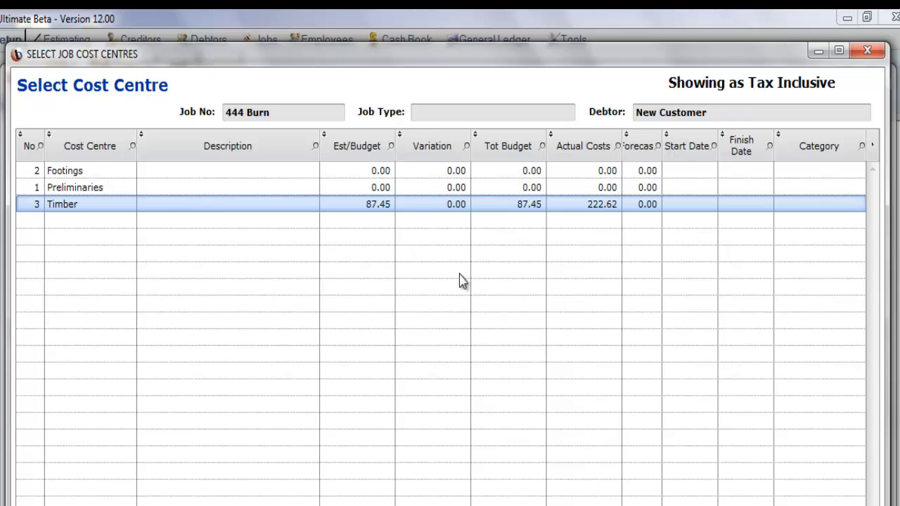
key("Up")
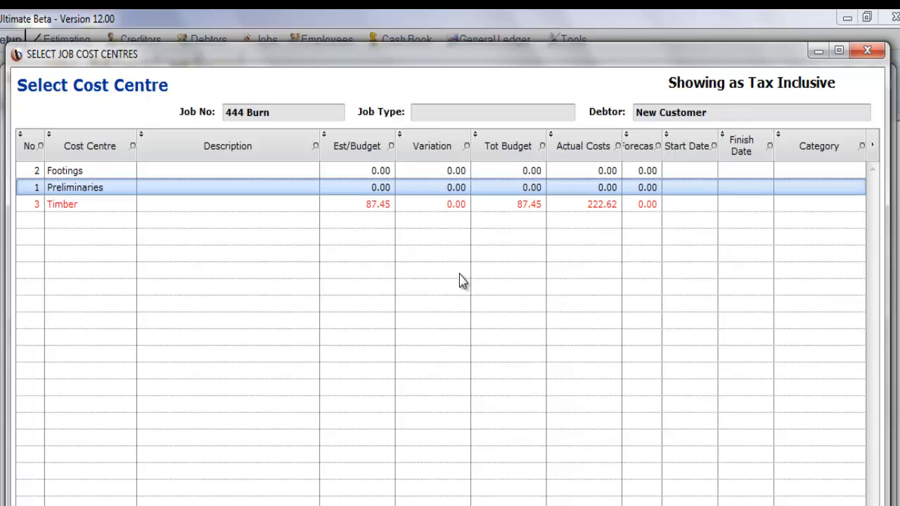
key("Down")
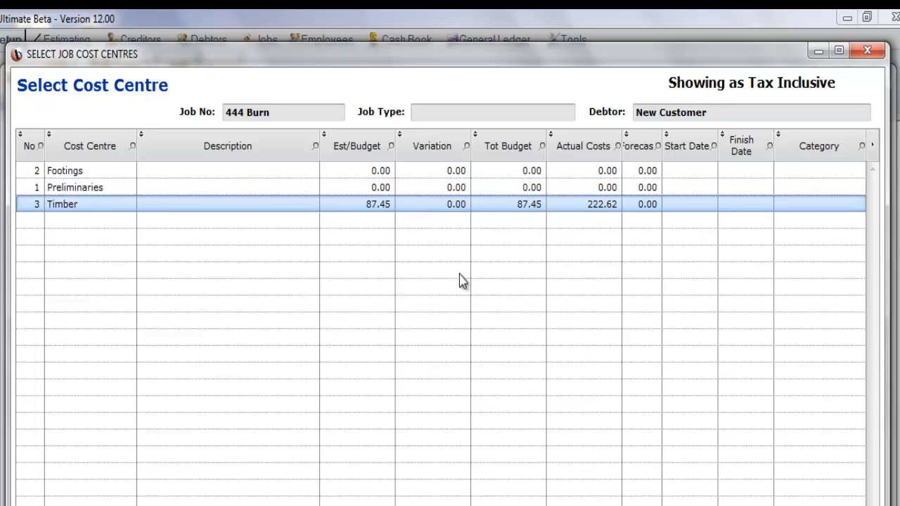
key("Return")
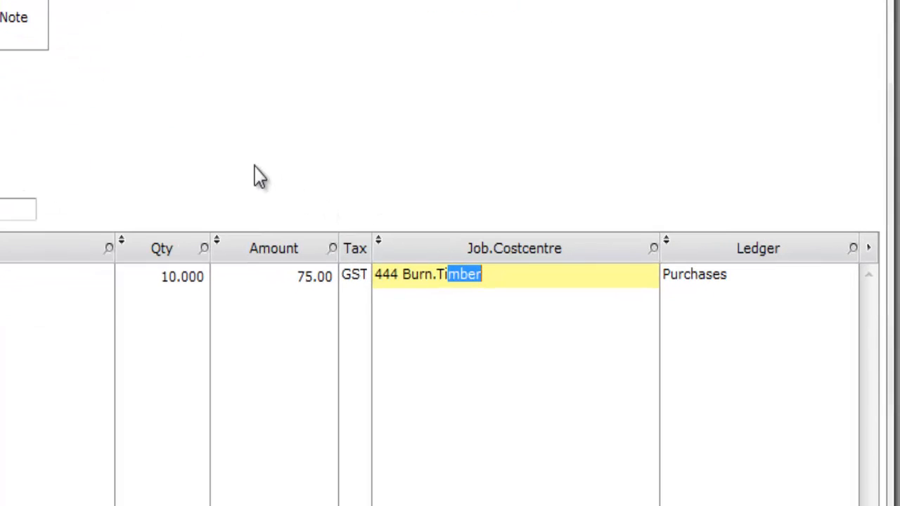
key("Tab")
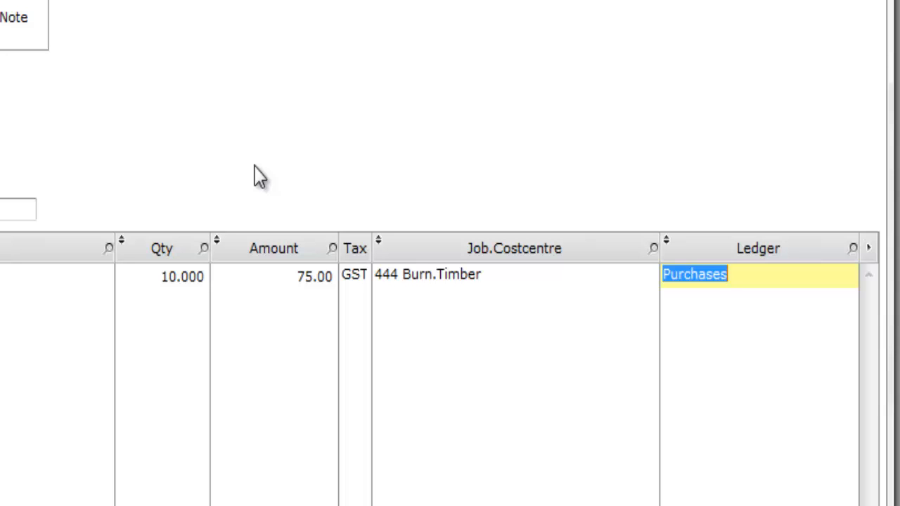
- Look up the ledger accounts for the Timber Pine 70x35 line and select Purchases
type("C")
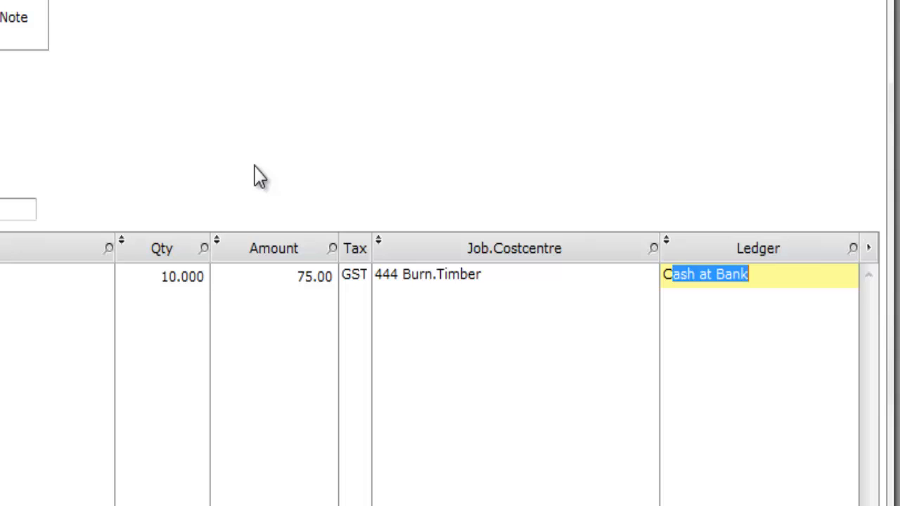
type("u")
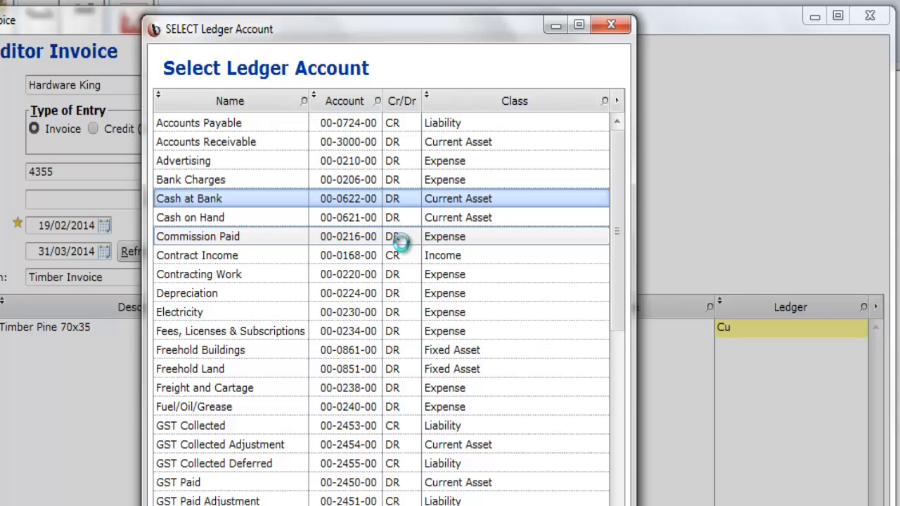
type("Purchases")
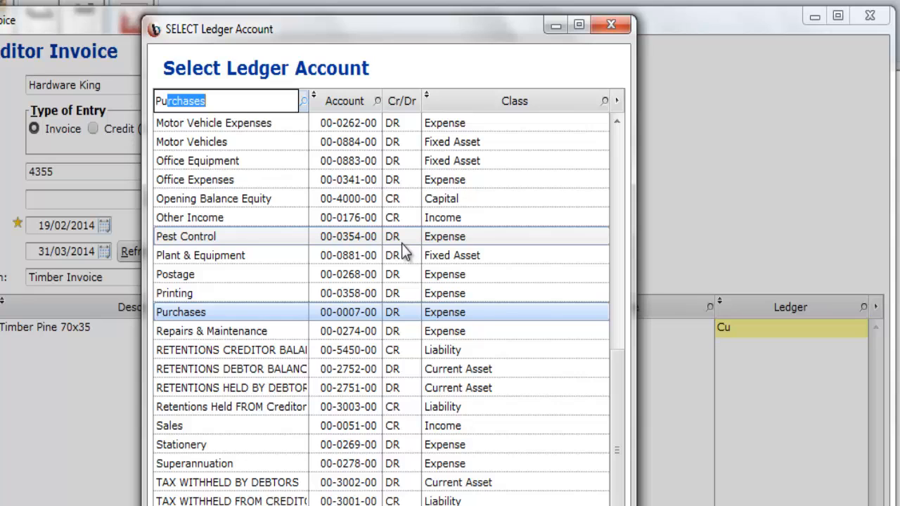
key("Return")
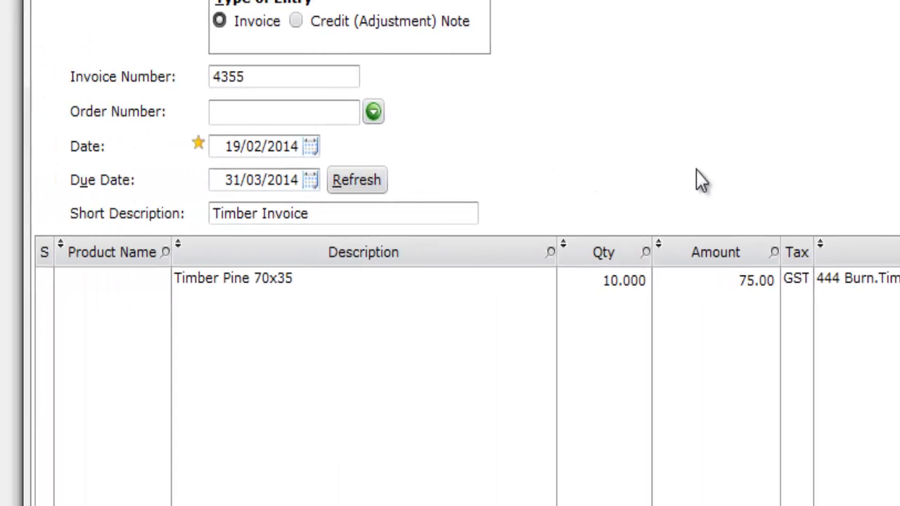
- Add a second line item without a product name, described as "Timber Pine 60x30"
key("Tab")
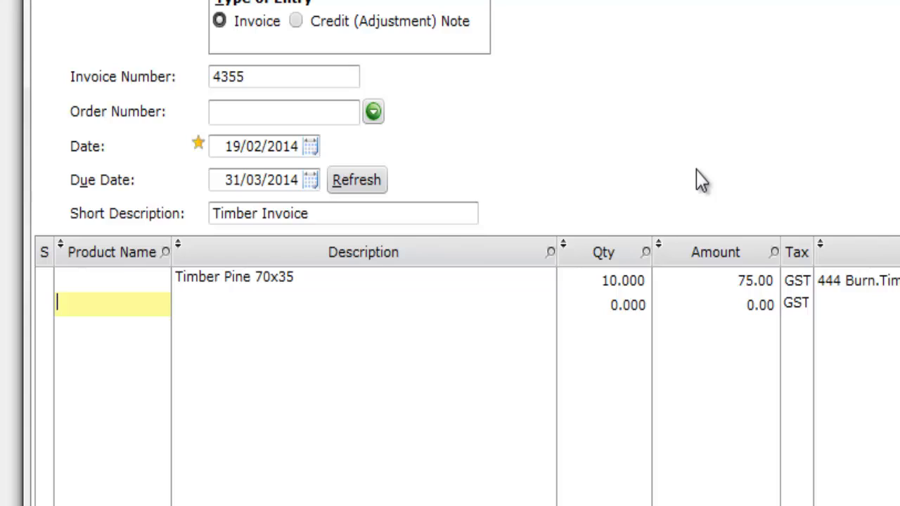
key("Tab")
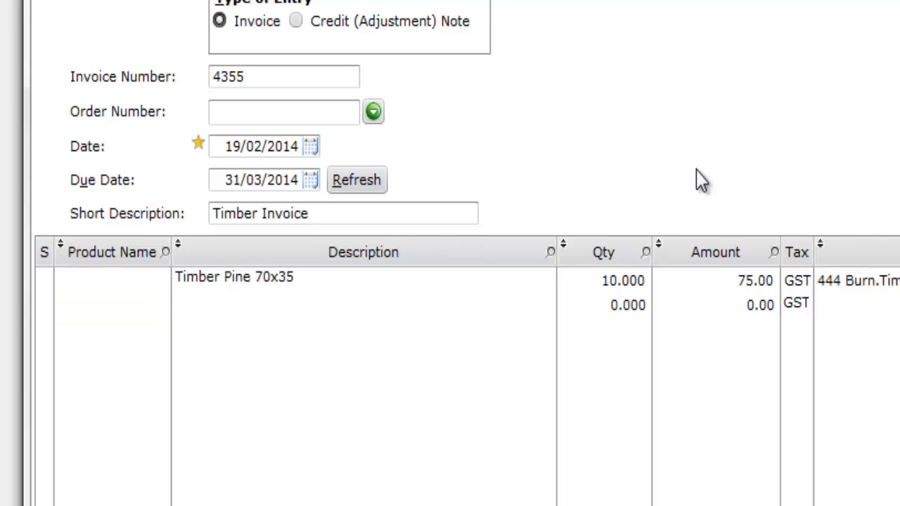
type("Timber Pine")
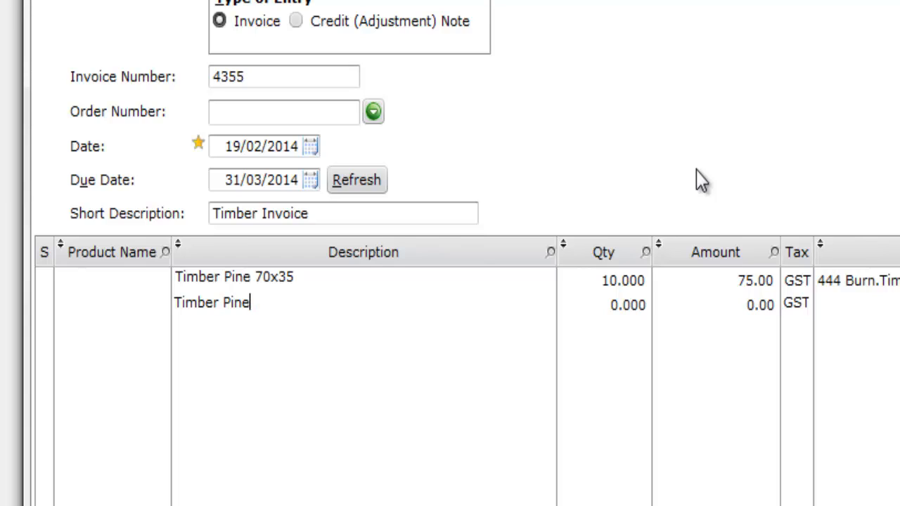
type(" 60x30")
key("Tab")
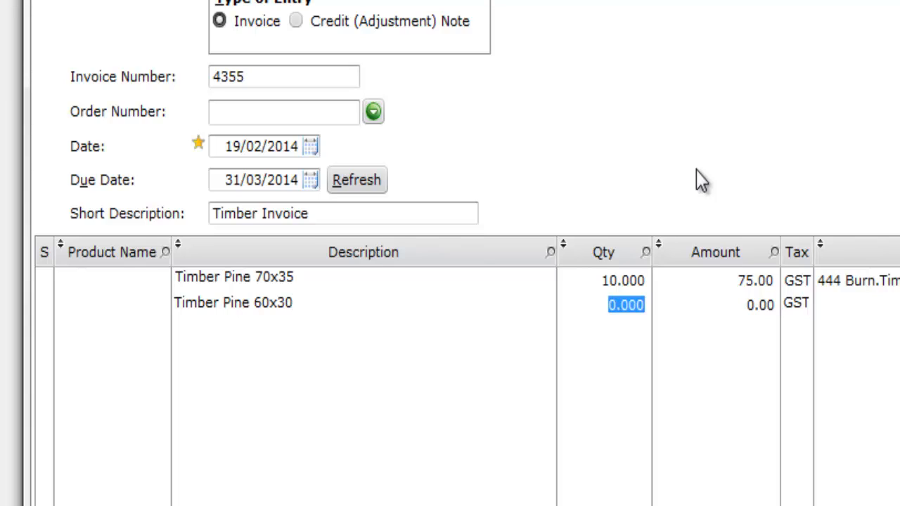
- Set the Timber Pine 60x30 line's quantity to 10 and its amount to 45, keeping GST as the tax code
type("10")
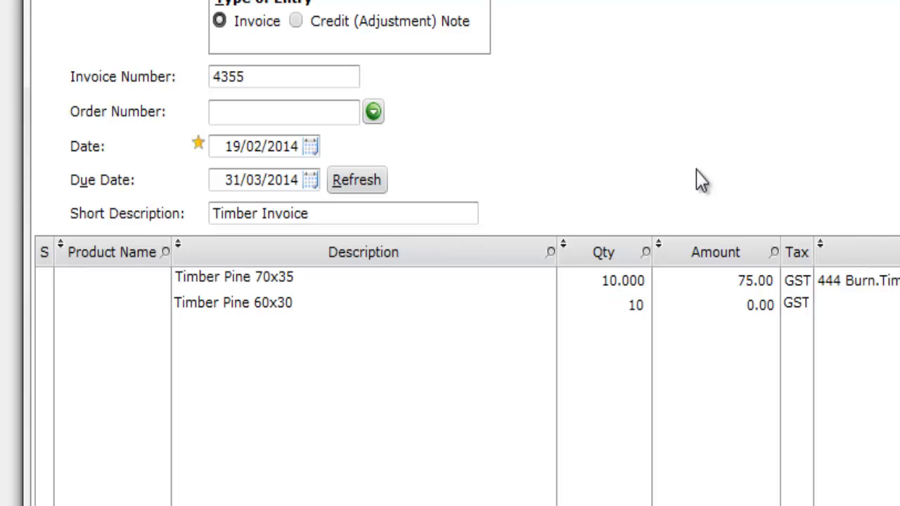
key("Tab")
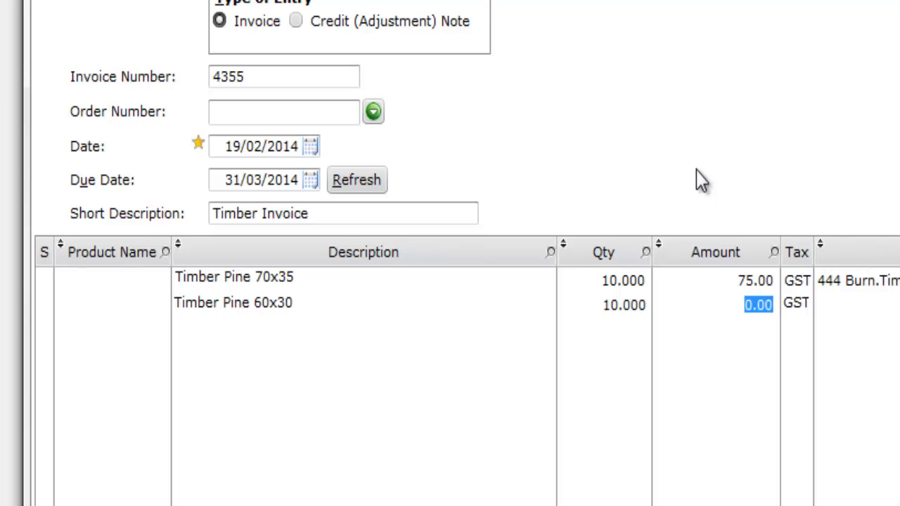
type("45")
key("Tab")
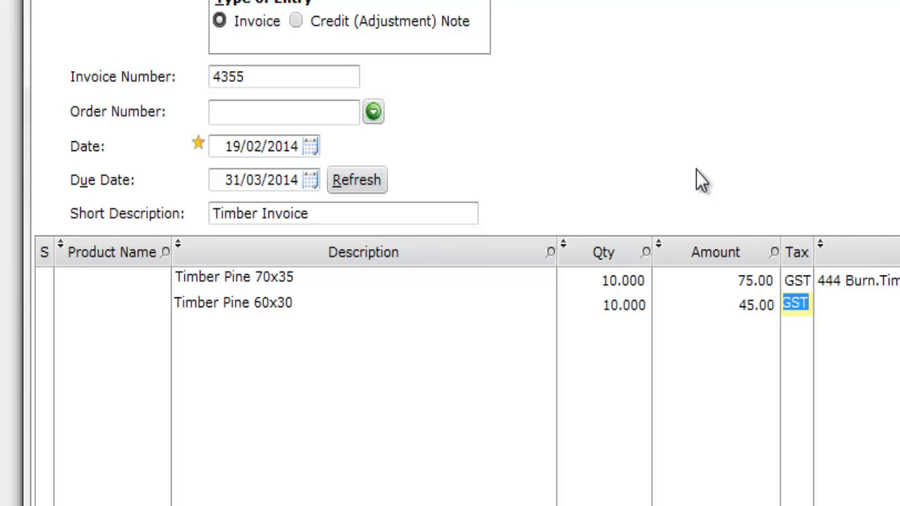
key("Tab")
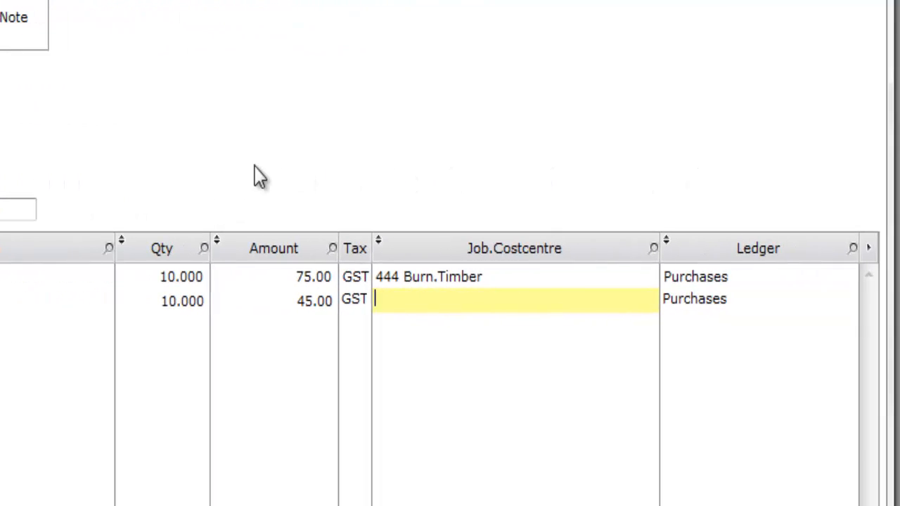
- Allocate the Timber Pine 60x30 line to job 444 Burn and cost centre Timber, keeping the Purchases ledger
type("444 Burn")
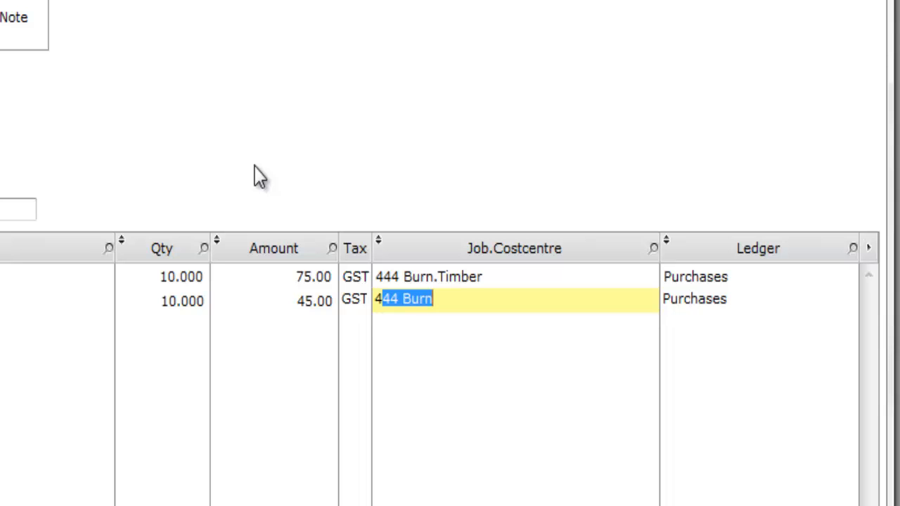
key("Return")
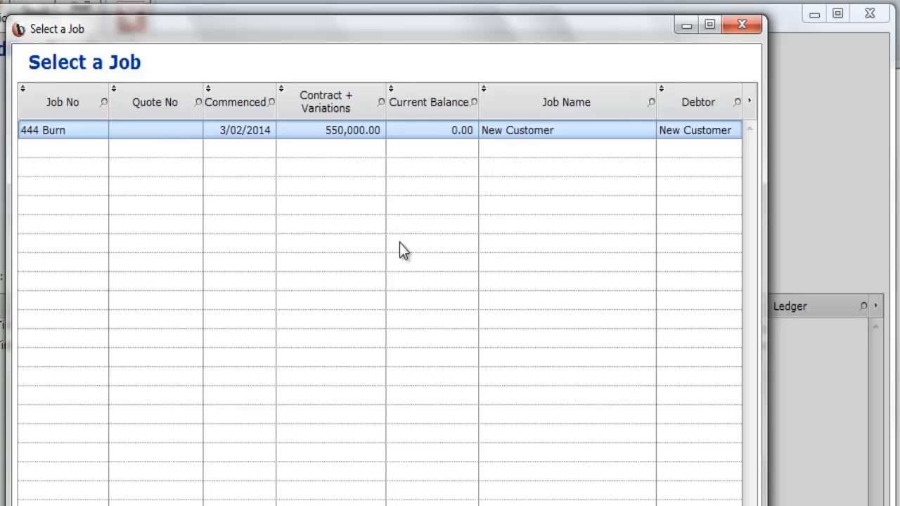
key("Return")
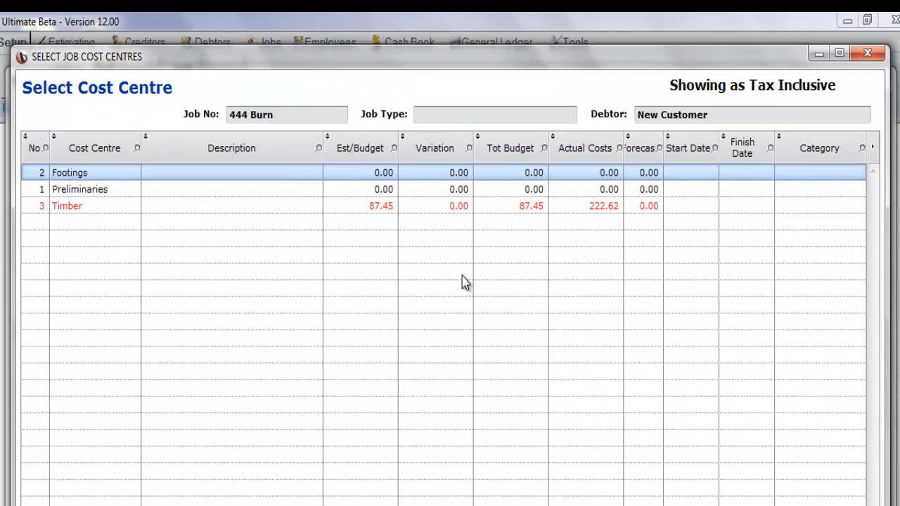
key("Down")
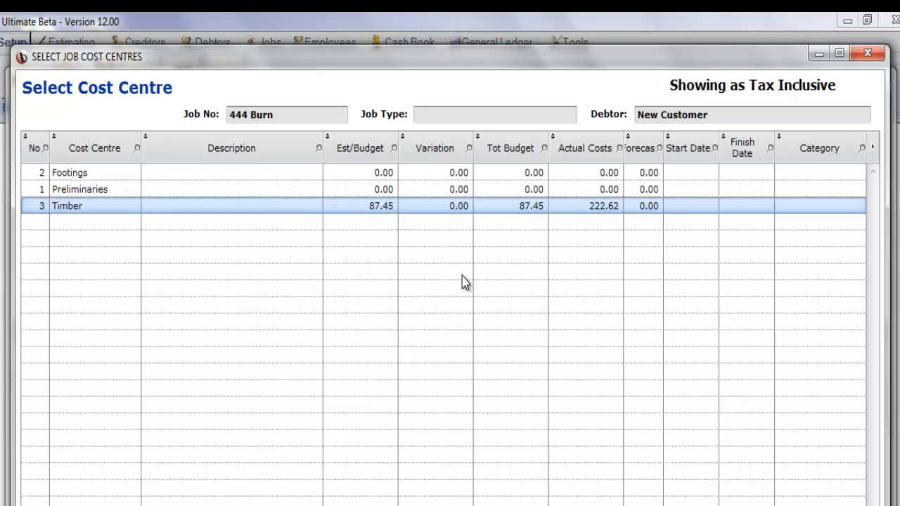
key("Return")
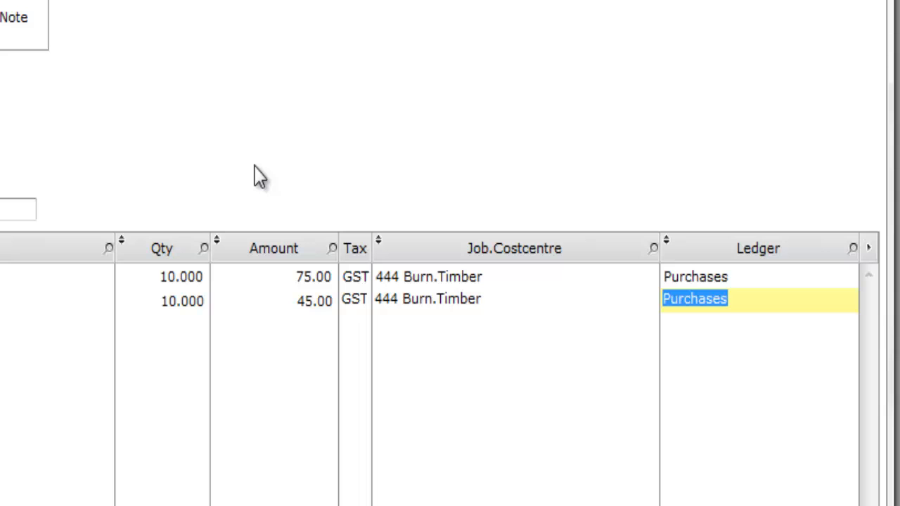
key("Tab")
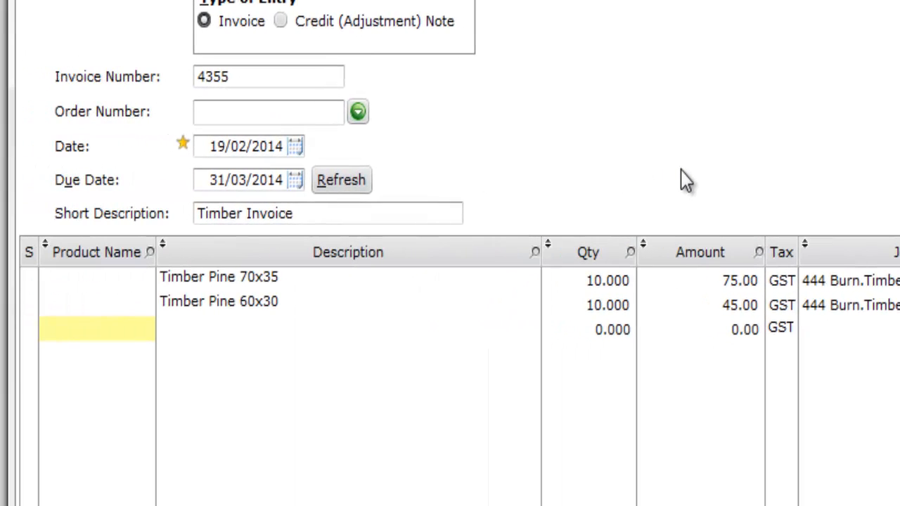
- Add a third line item without a product name, described as "Timber Pine 80x40"
key("Tab")
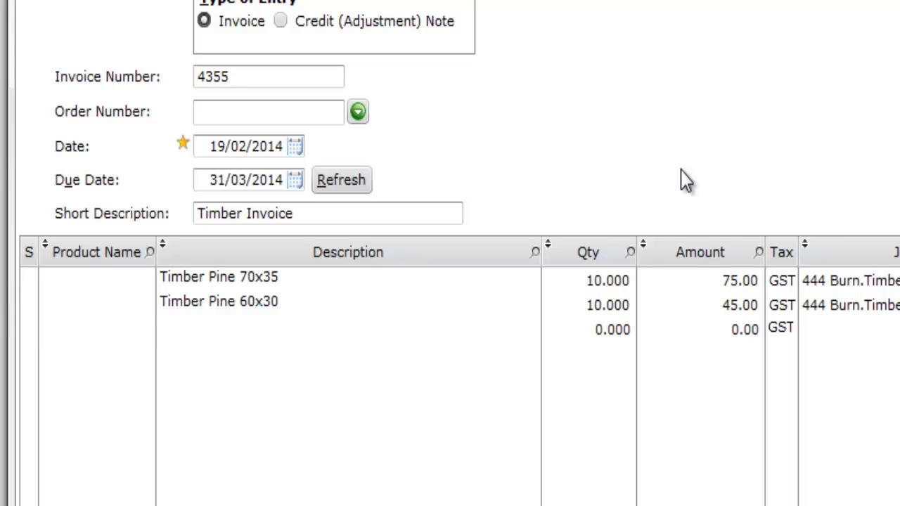
type("Timber Pi")
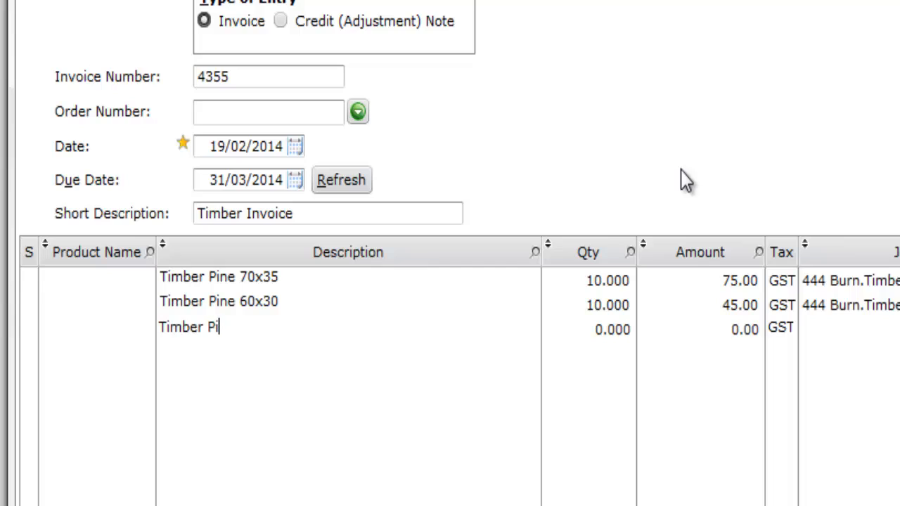
type("ne 80x40")
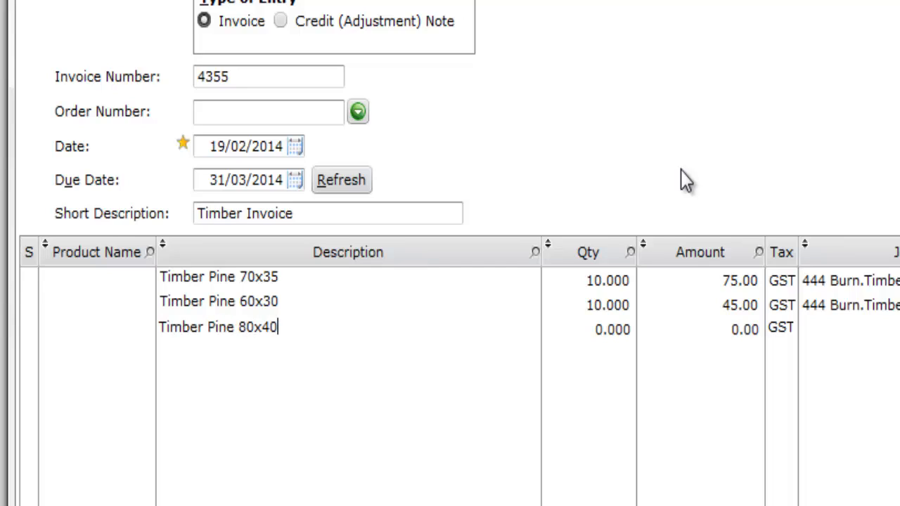
key("Tab")
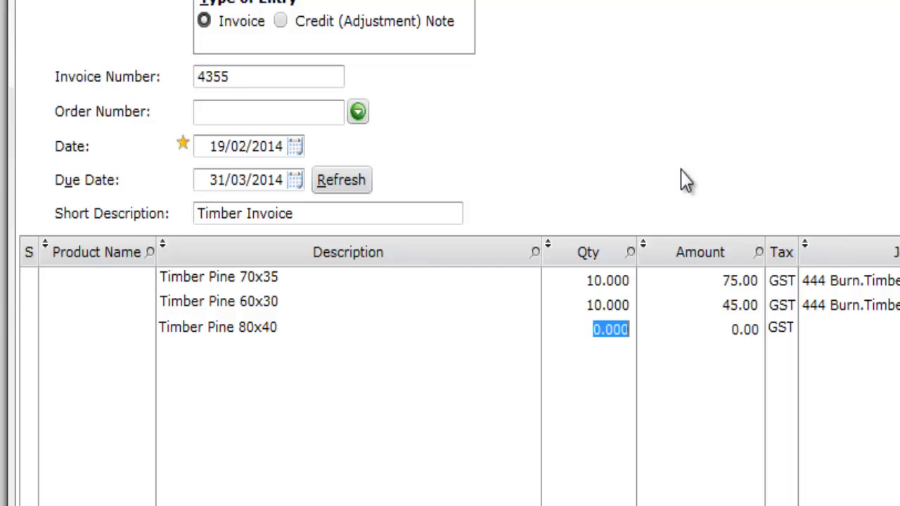
- Set the Timber Pine 80x40 line's quantity to 15 and its amount to 105, keeping GST as the tax code
type("15")
key("Tab")
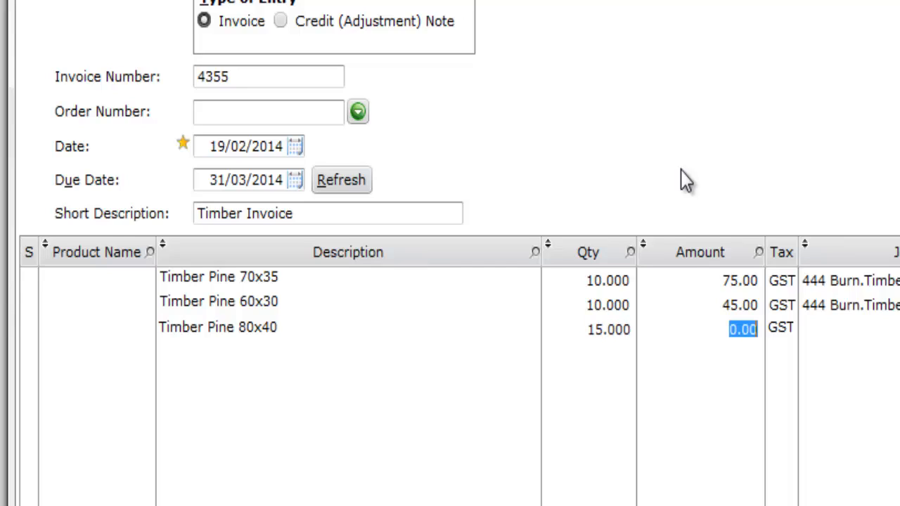
type("10")
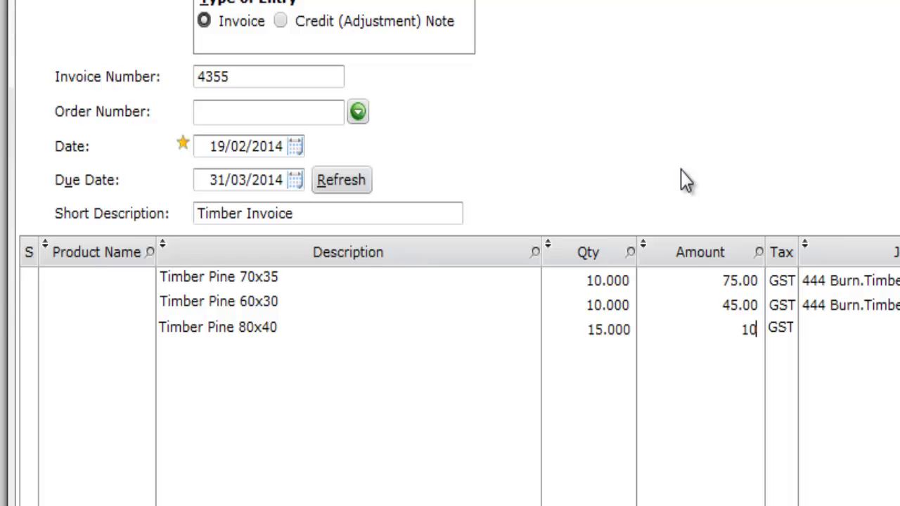
type("5")
key("Tab")
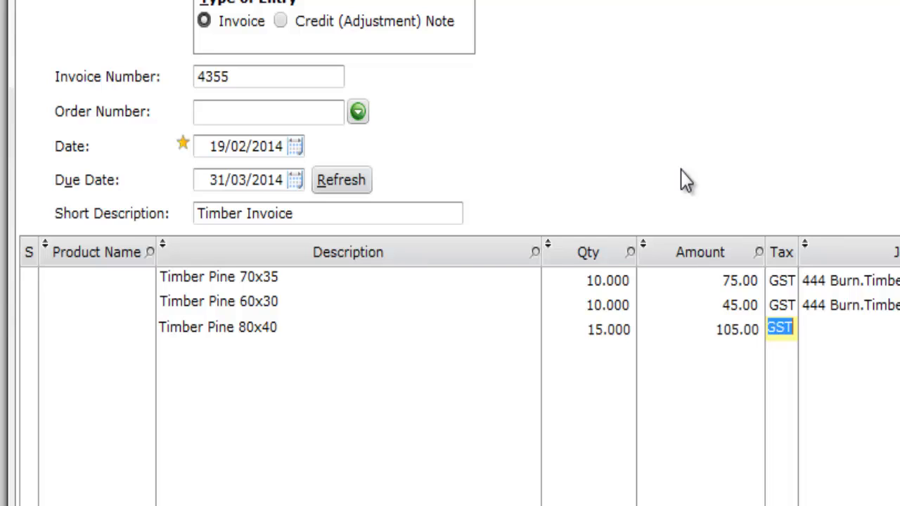
key("Tab")
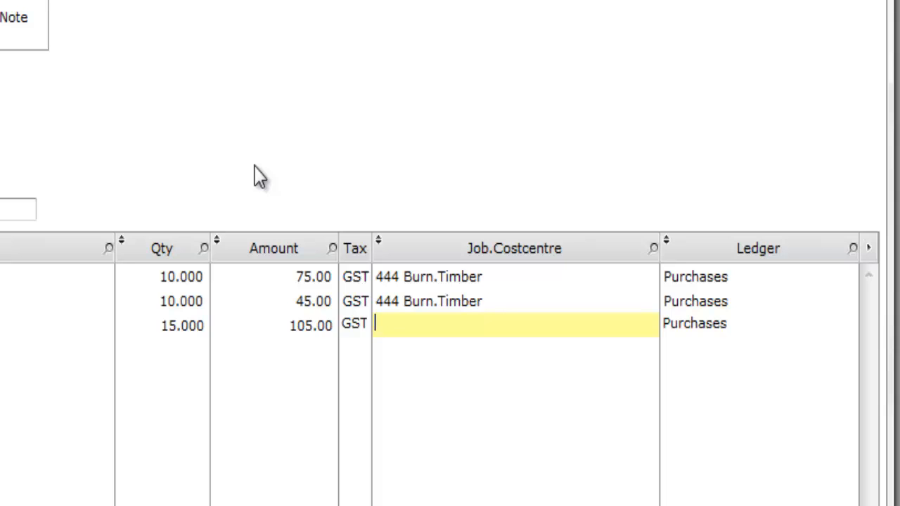
- Allocate the Timber Pine 80x40 line to 444 Burn.Timber and bring up the ledger account list by entering "Cor" as its ledger
type("444 Burn.Timber")
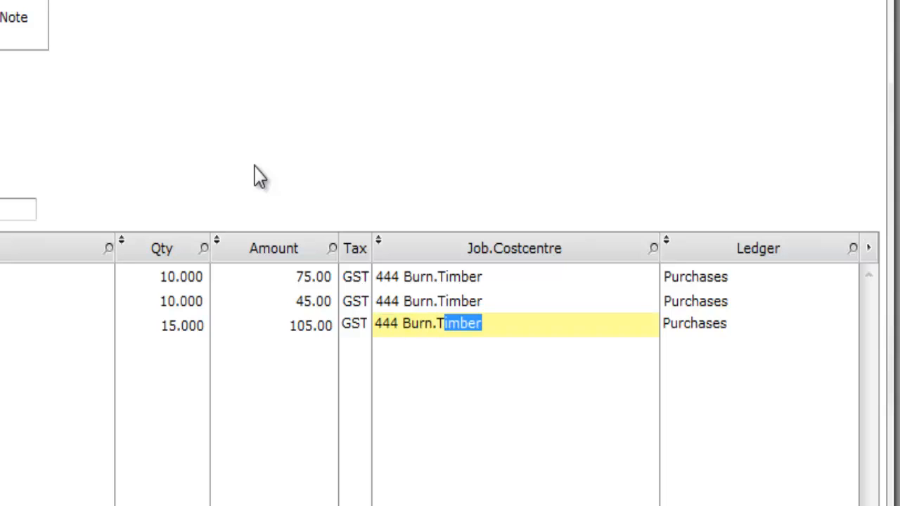
key("Tab")
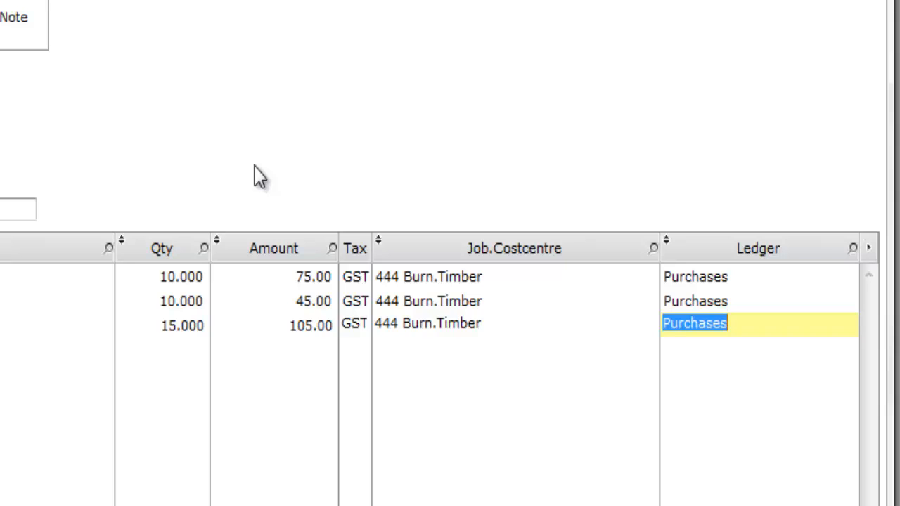
type("Co")
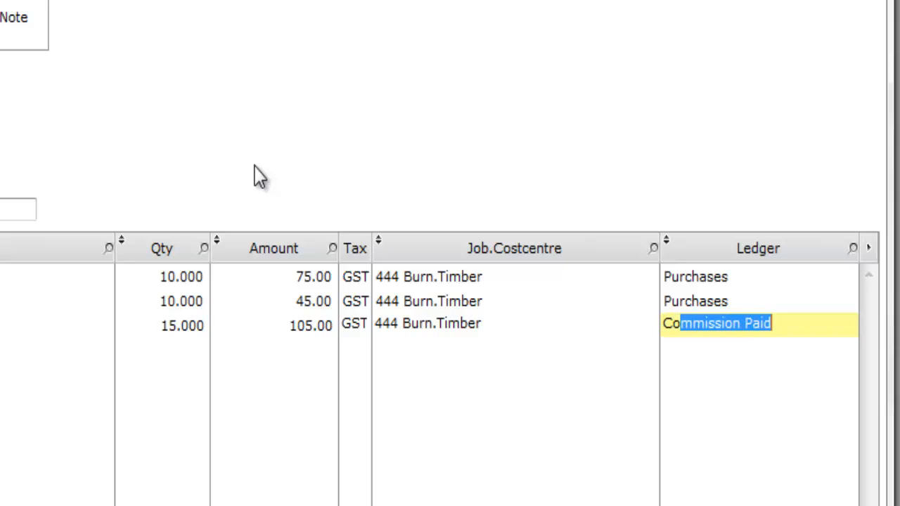
type("r")
key("Tab")
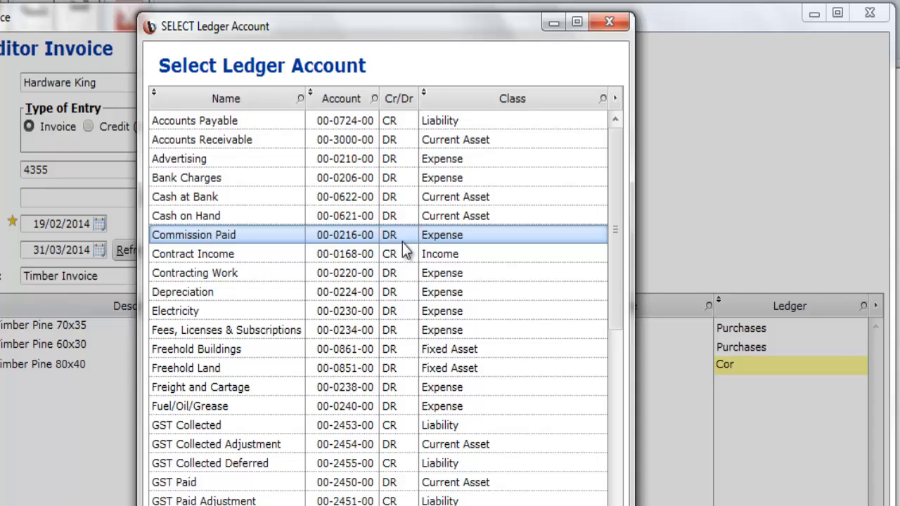
- Sort the ledger accounts by class to assign Purchases to the Timber Pine 80x40 line, and save the invoice
left_click(499, 99)
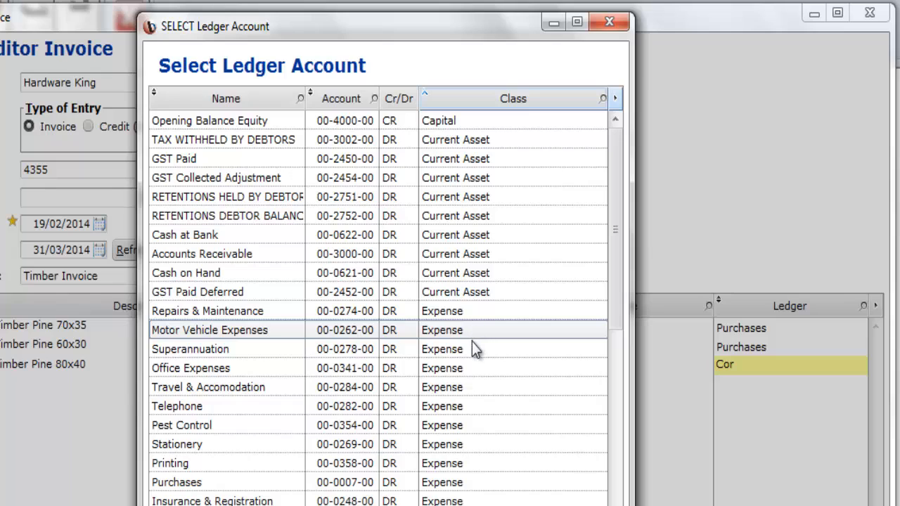
double_click(490, 483)
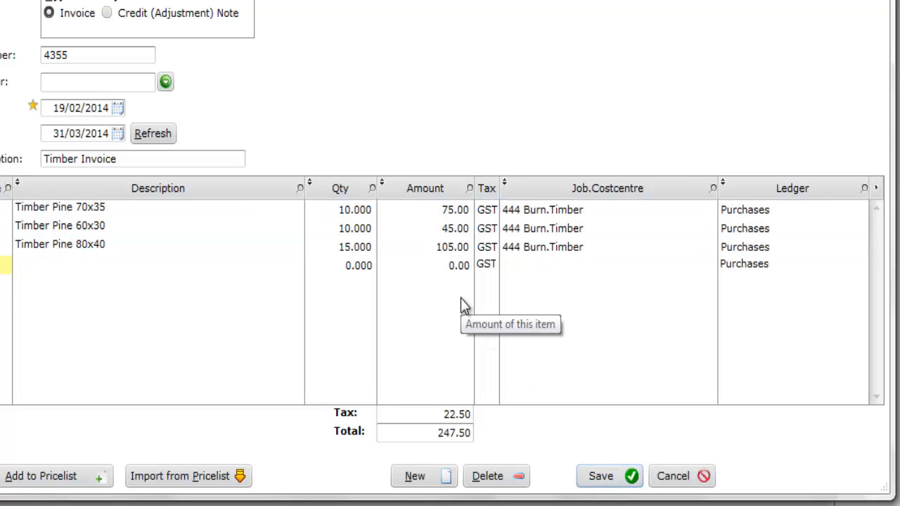
left_click(602, 477)
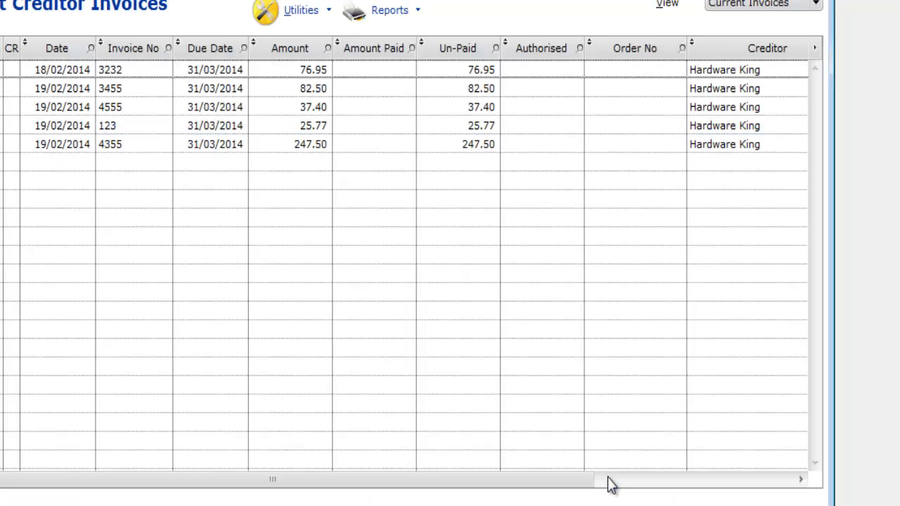